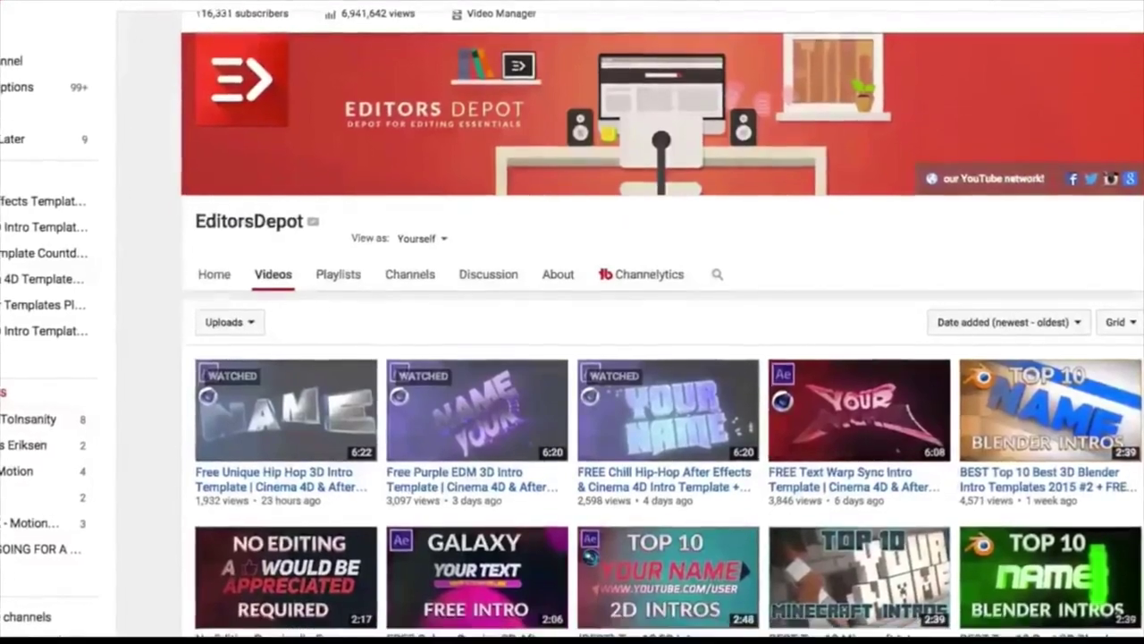
# Browse the uploaded videos on the EditorsDepot channel page, from the newest intro templates to the older ones.
pyautogui.scroll(-1, 665, 358)
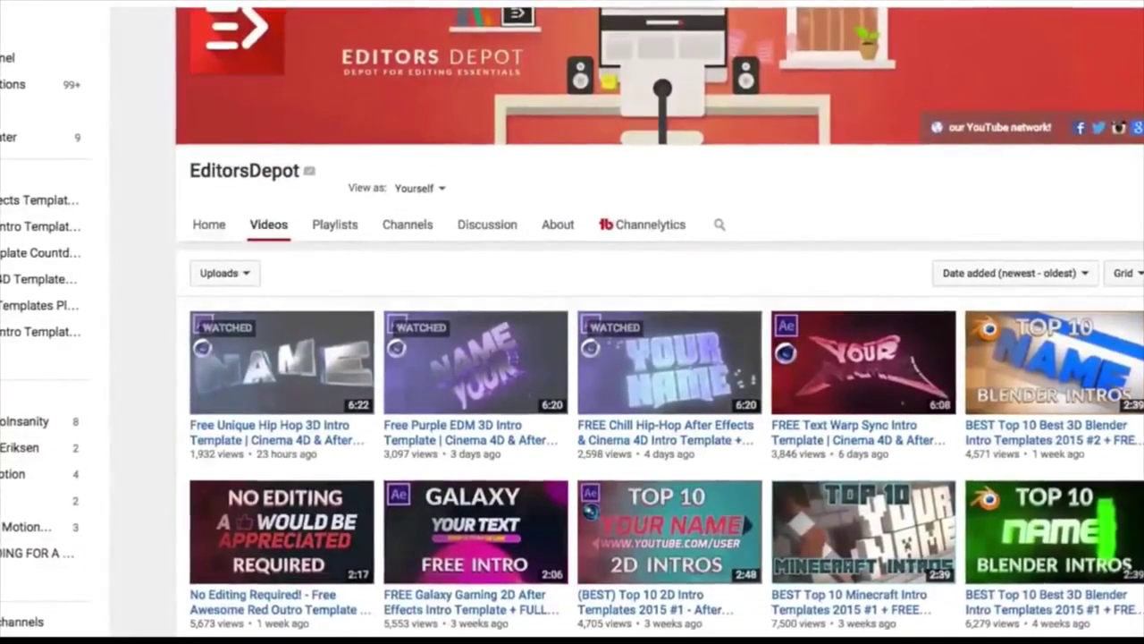
pyautogui.scroll(-5, 572, 358)
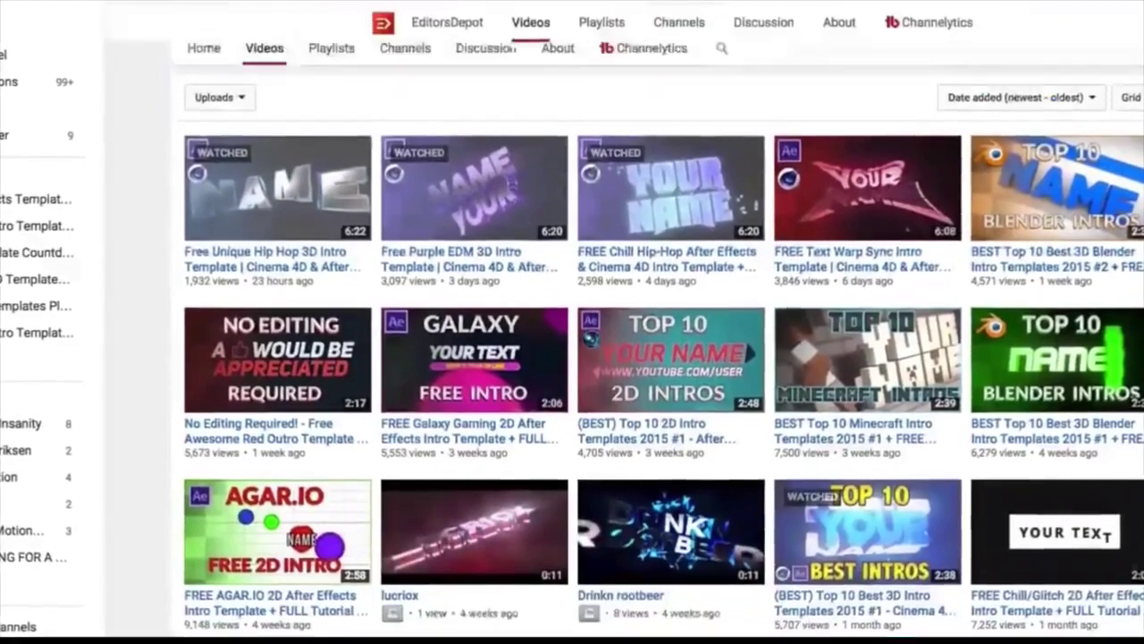
pyautogui.scroll(-2, 572, 357)
pyautogui.scroll(-2, 572, 358)
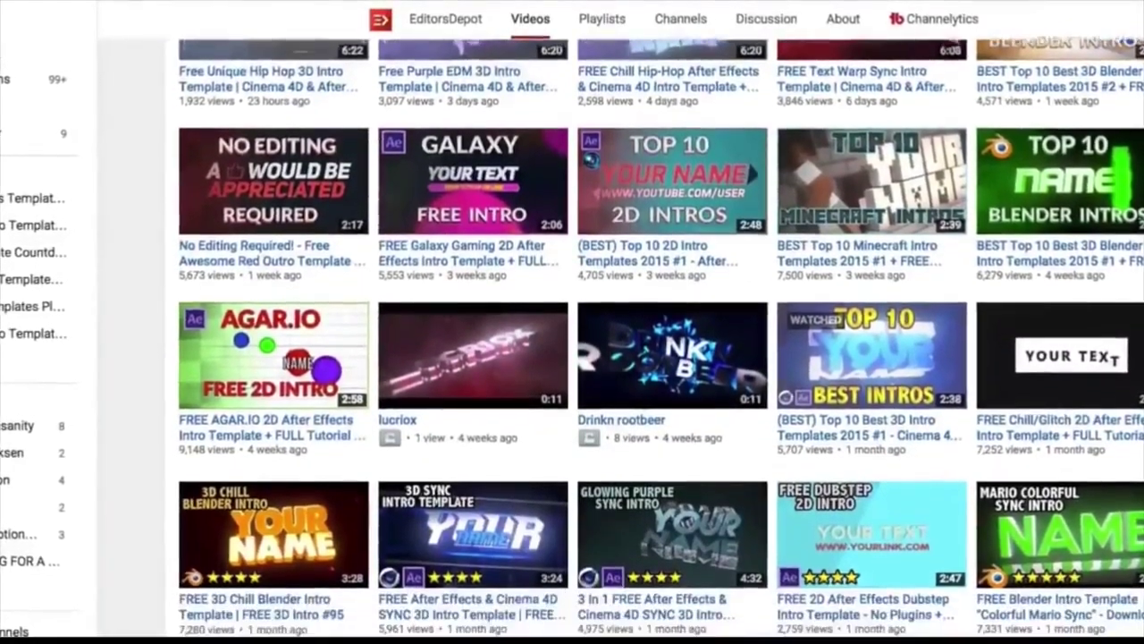
pyautogui.scroll(-6, 572, 358)
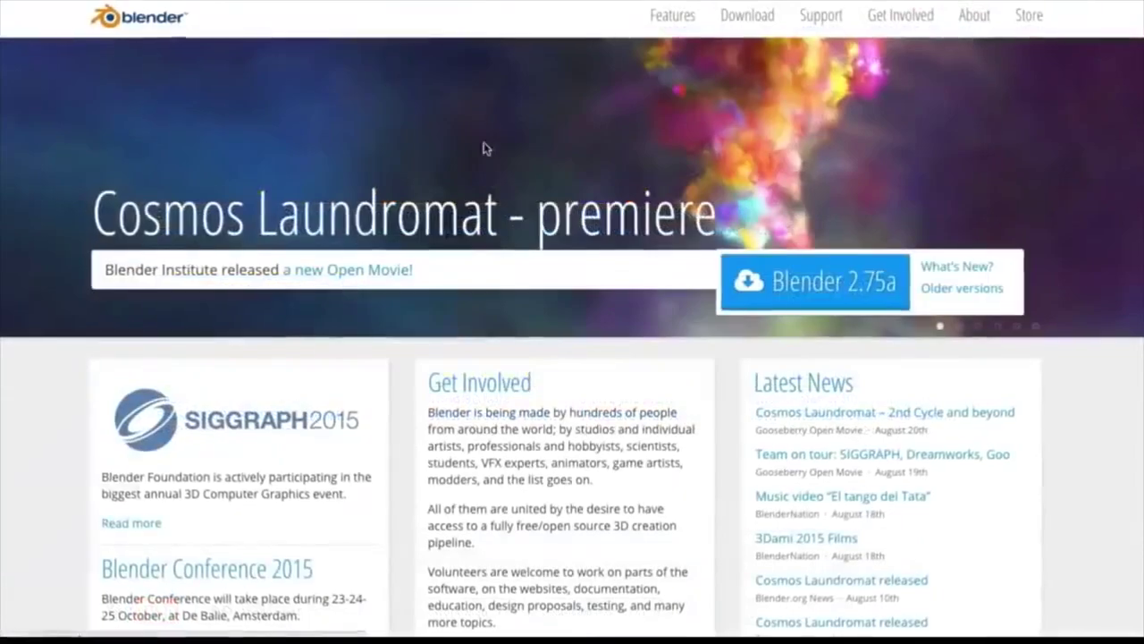
# Download the 64-bit Blender 2.75a ZIP for Mac OSX from the USA mirror on the Blender website.
pyautogui.click(745, 13)
pyautogui.scroll(-5, 553, 298)
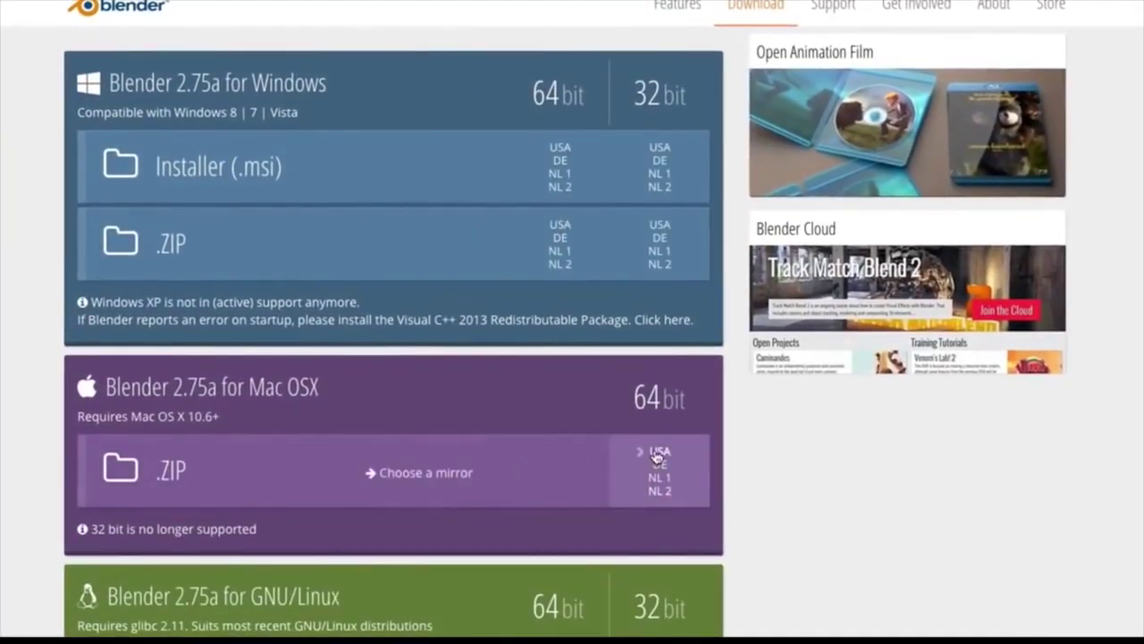
pyautogui.click(658, 451)
pyautogui.press('Return')
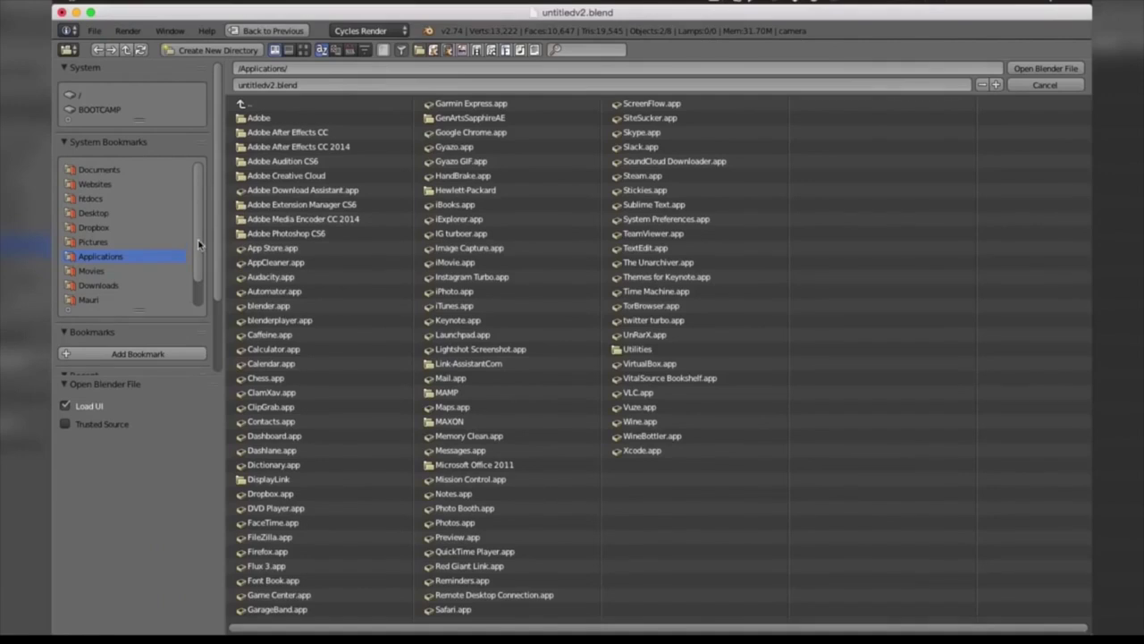
# Open untitledv2.blend from the template #27 folder on the Desktop with Load UI turned off.
pyautogui.click(94, 32)
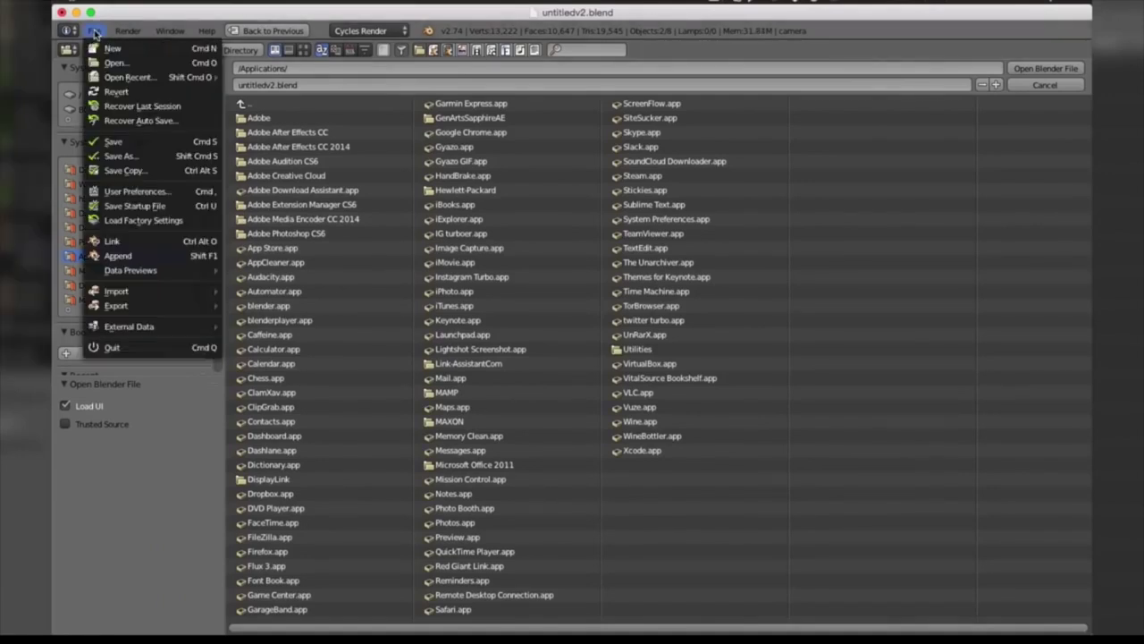
pyautogui.click(95, 32)
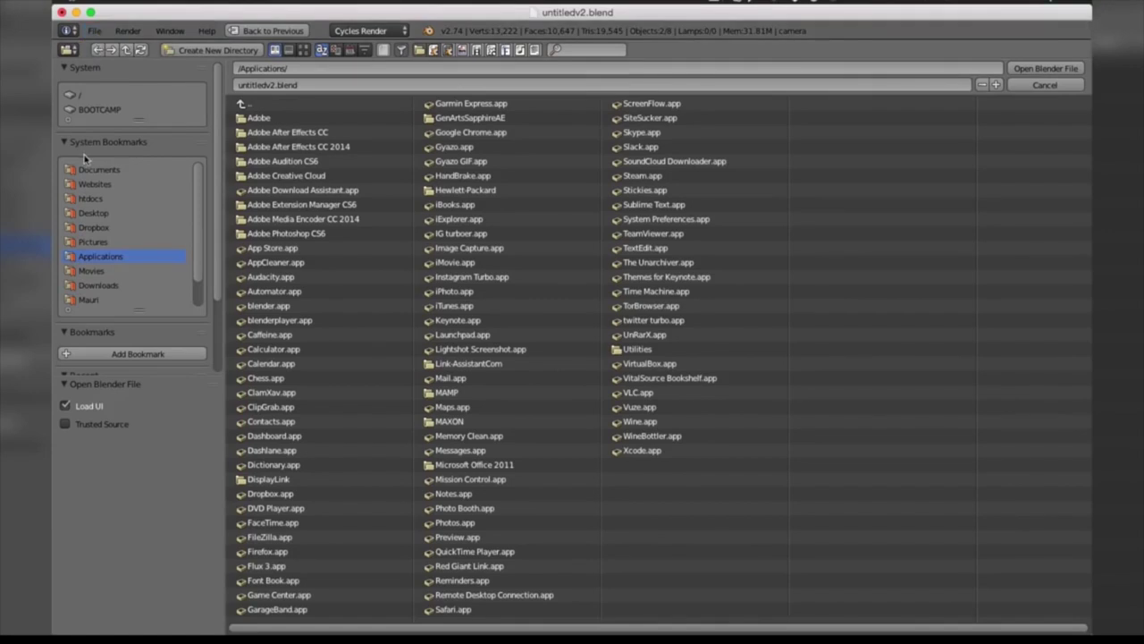
pyautogui.click(90, 212)
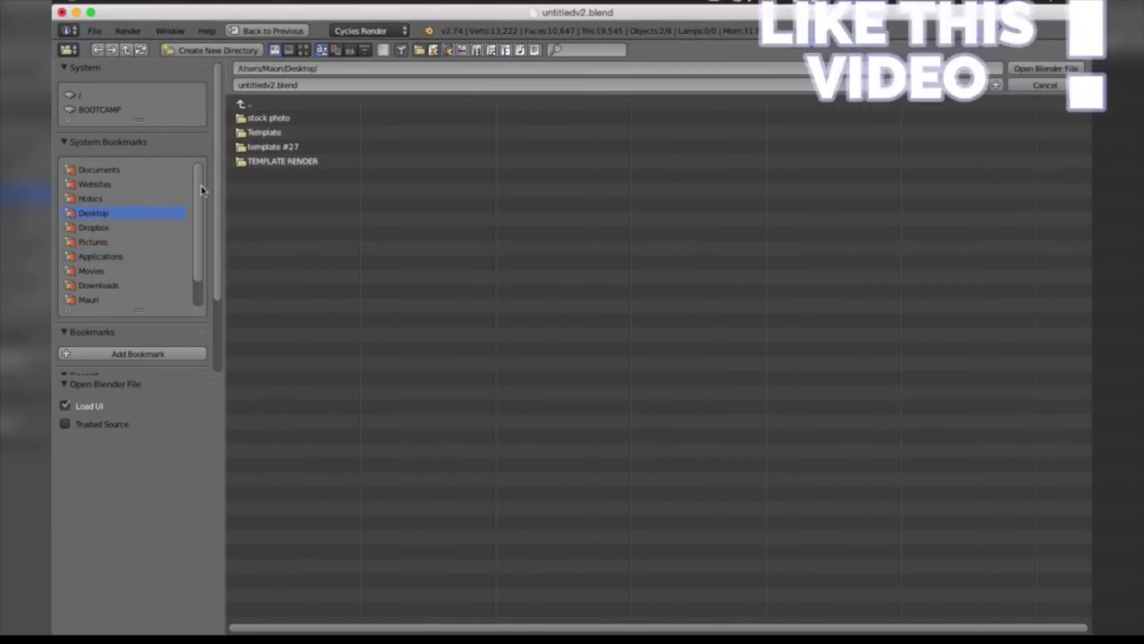
pyautogui.click(247, 147)
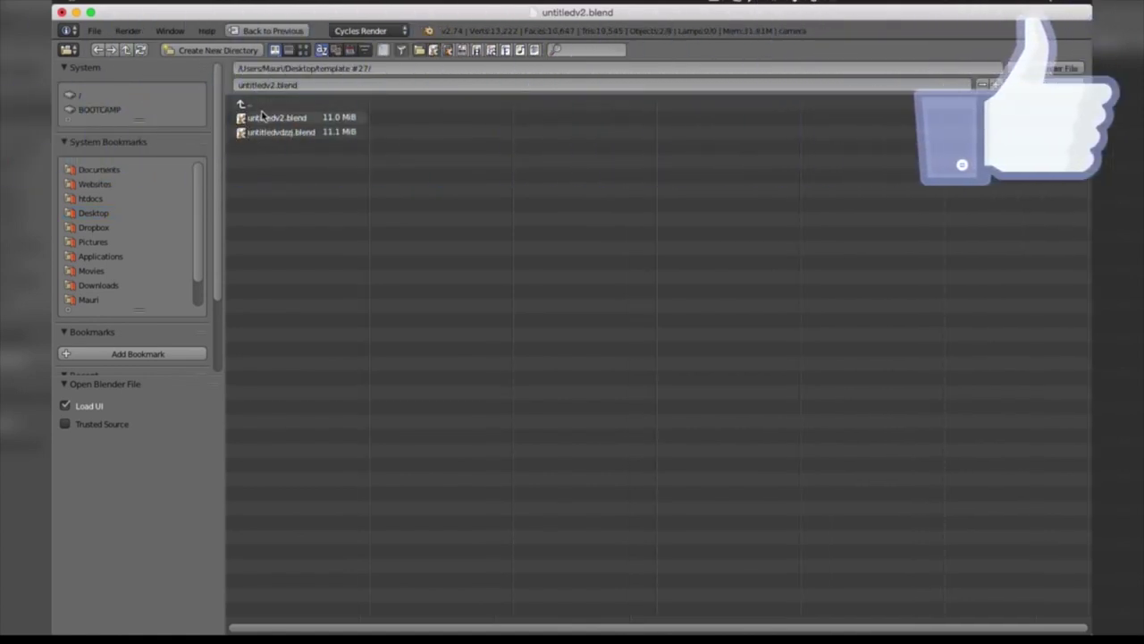
pyautogui.click(284, 120)
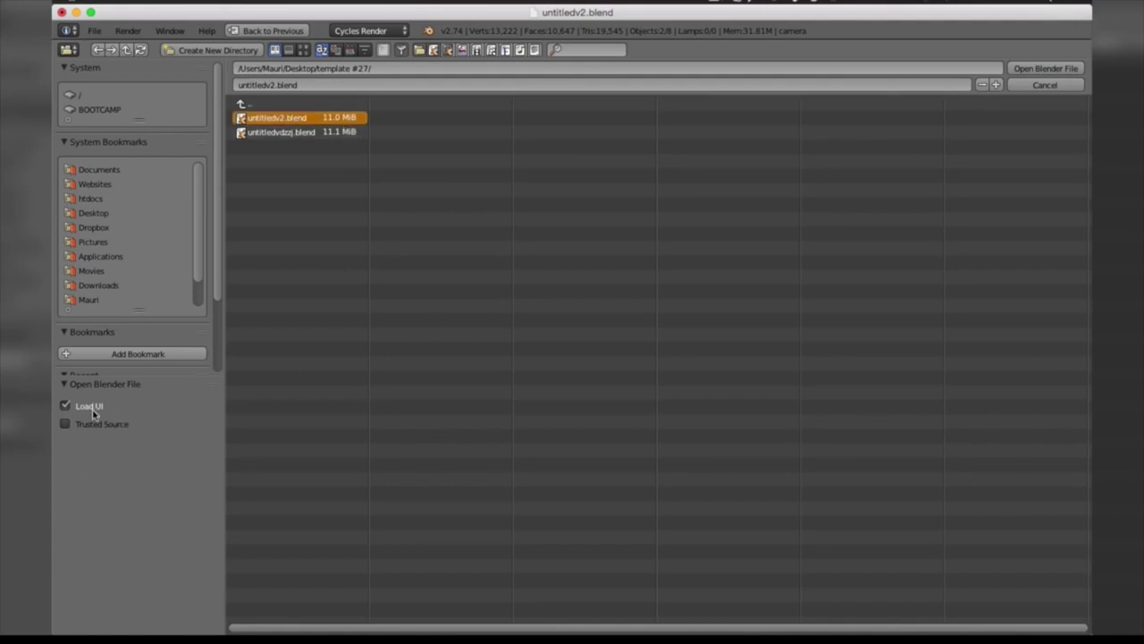
pyautogui.click(83, 410)
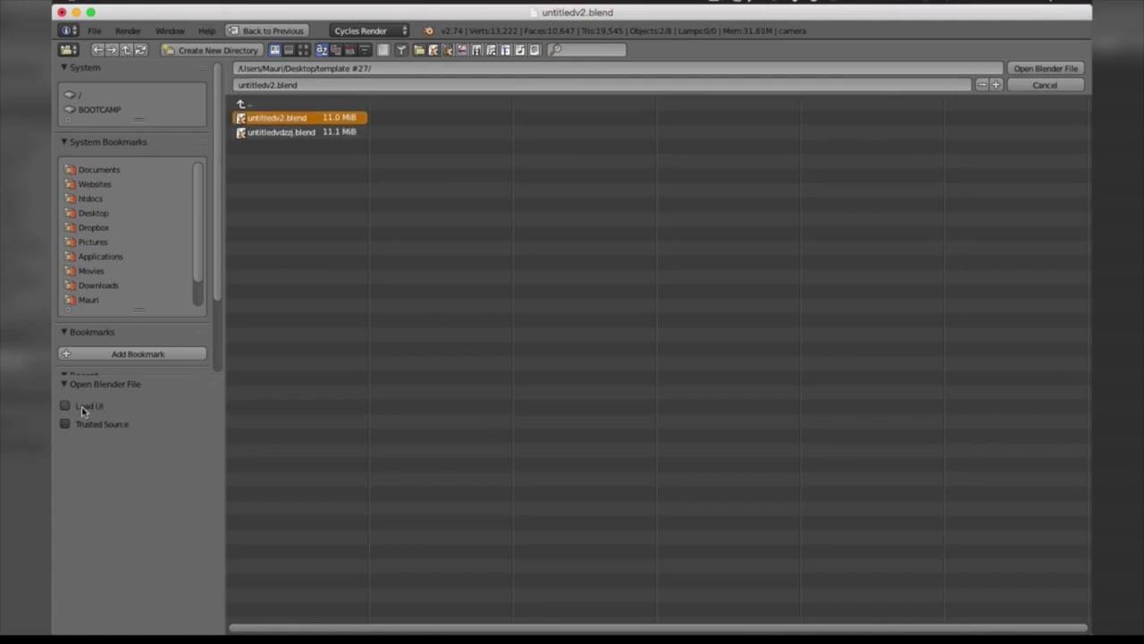
pyautogui.click(1031, 68)
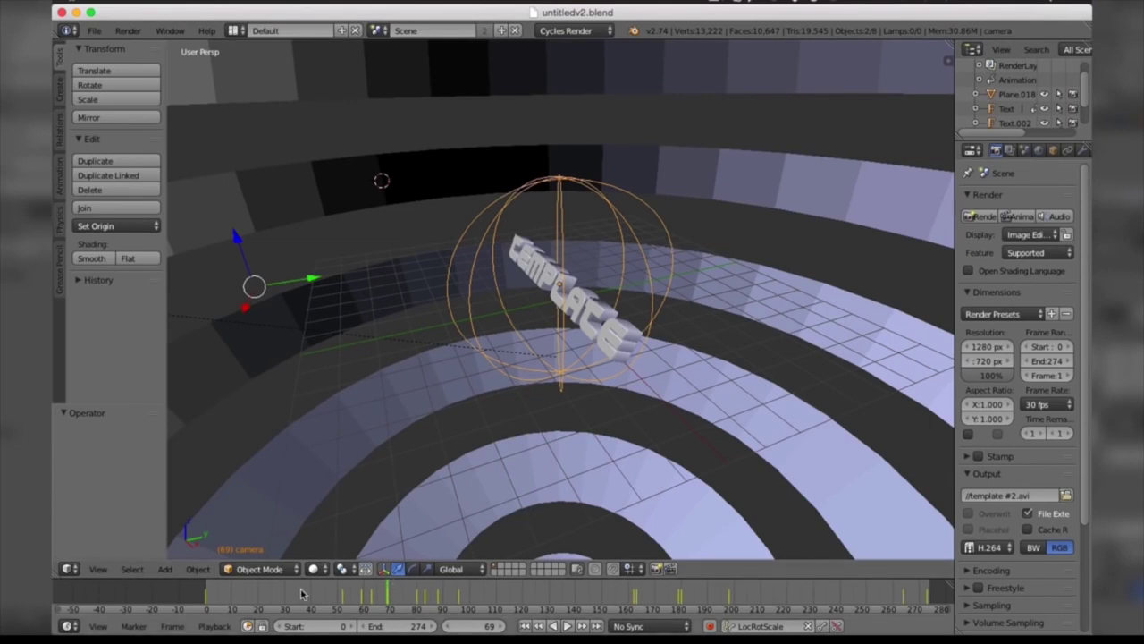
# Replace the wording of the 3D object named Text with D and return to Object Mode.
pyautogui.click(666, 411)
pyautogui.rightClick(460, 301)
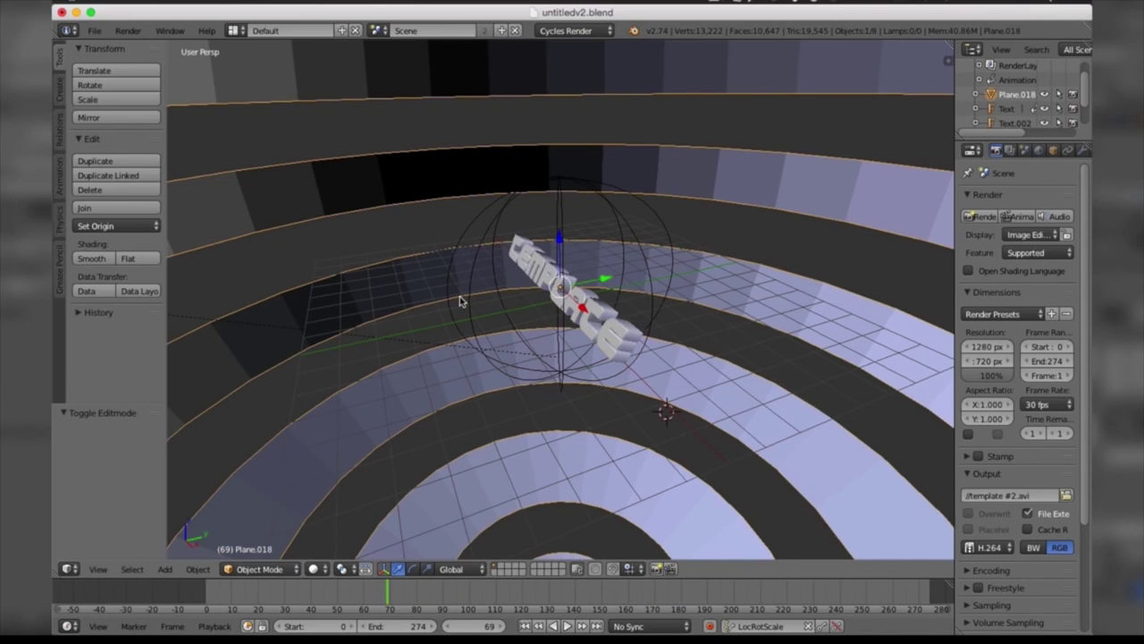
pyautogui.rightClick(604, 341)
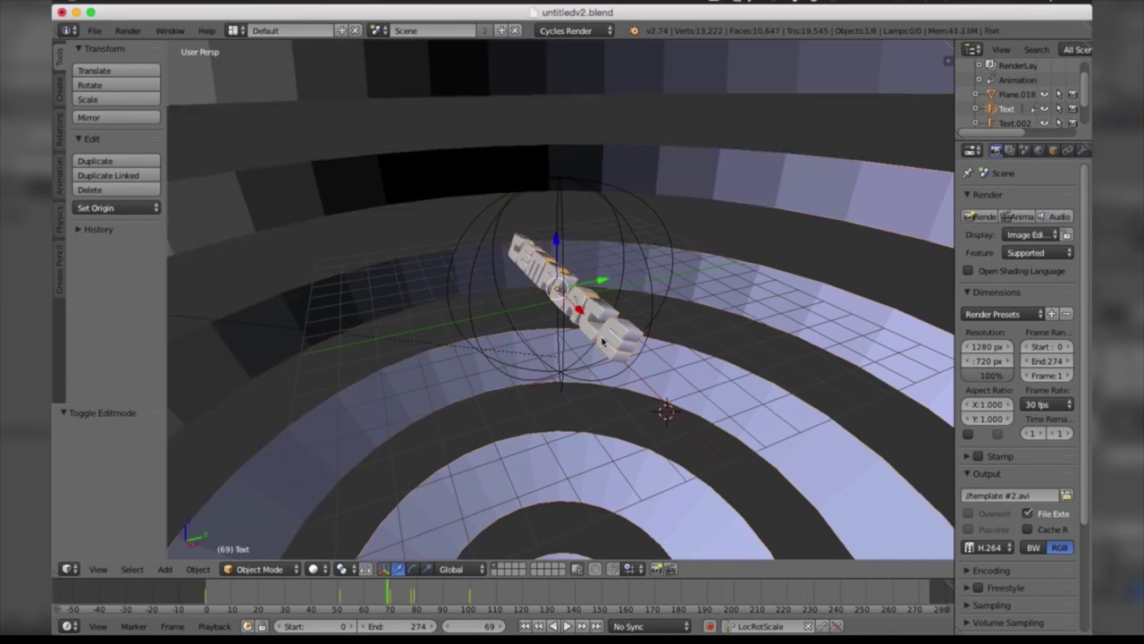
pyautogui.press('Tab')
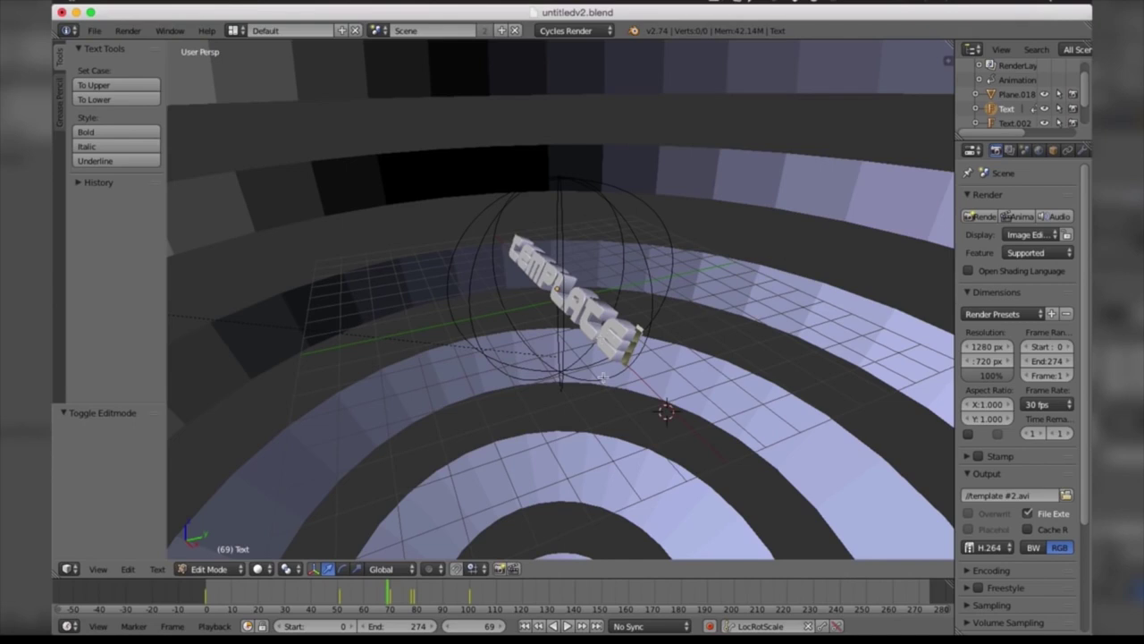
pyautogui.press('Left')
pyautogui.press('BackSpace')
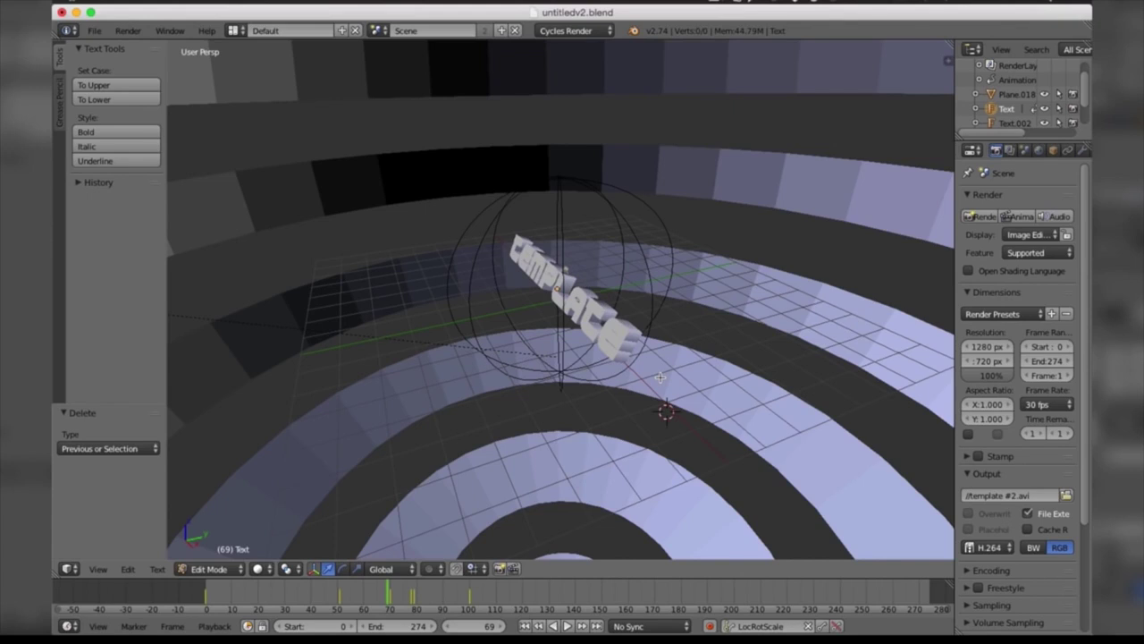
pyautogui.write('D')
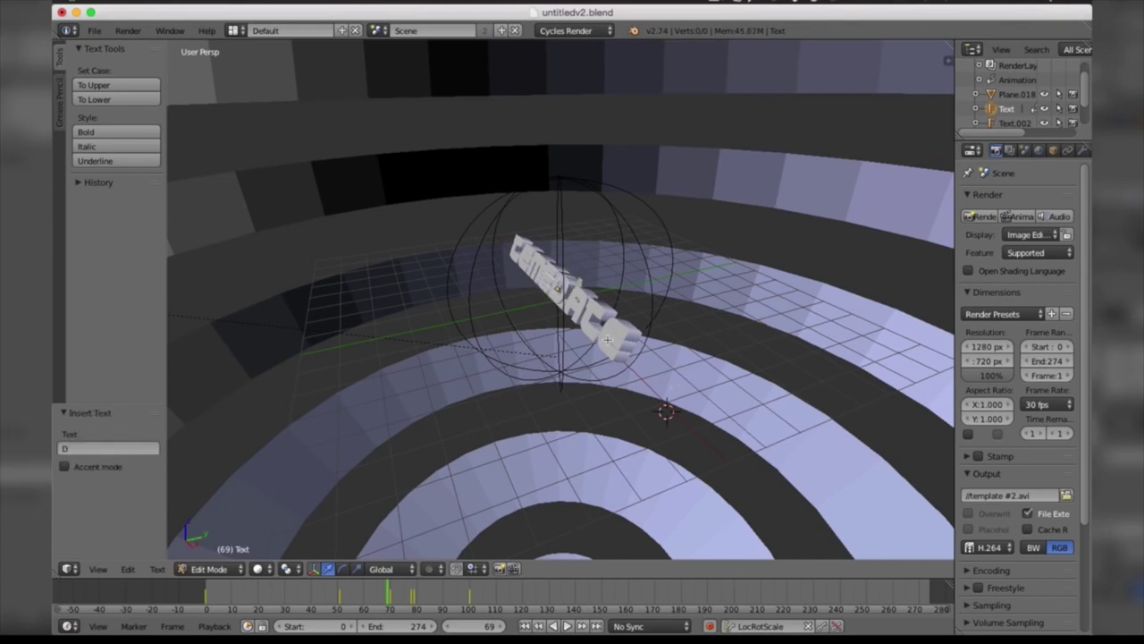
pyautogui.press('Tab')
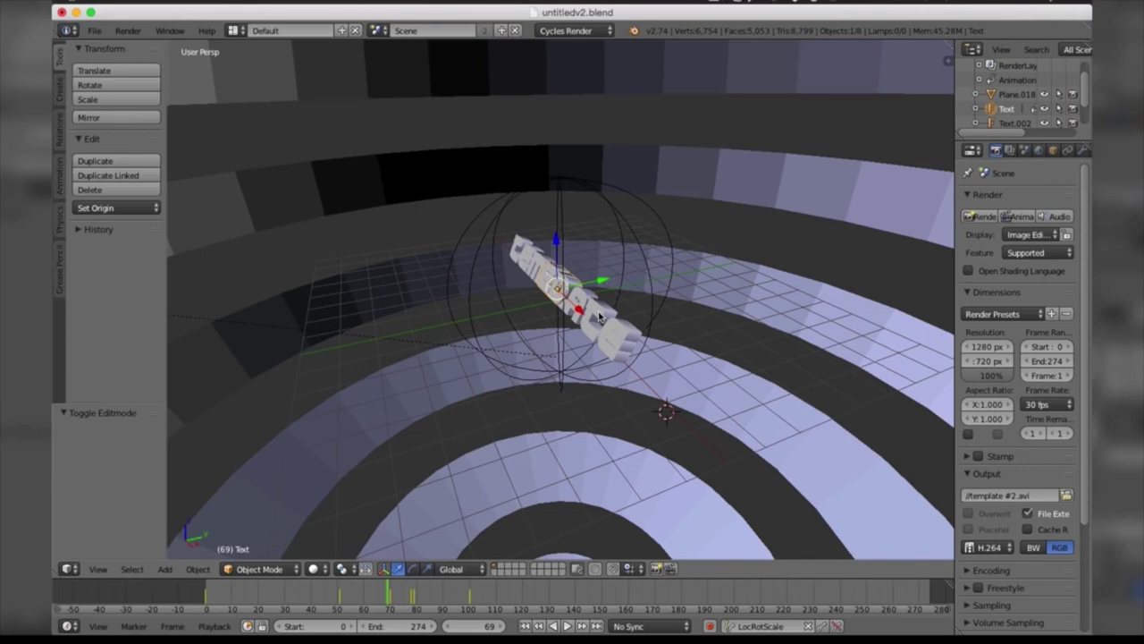
# Clear the old wording from the overlapping Text.002 object and return to Object Mode.
pyautogui.rightClick(599, 316)
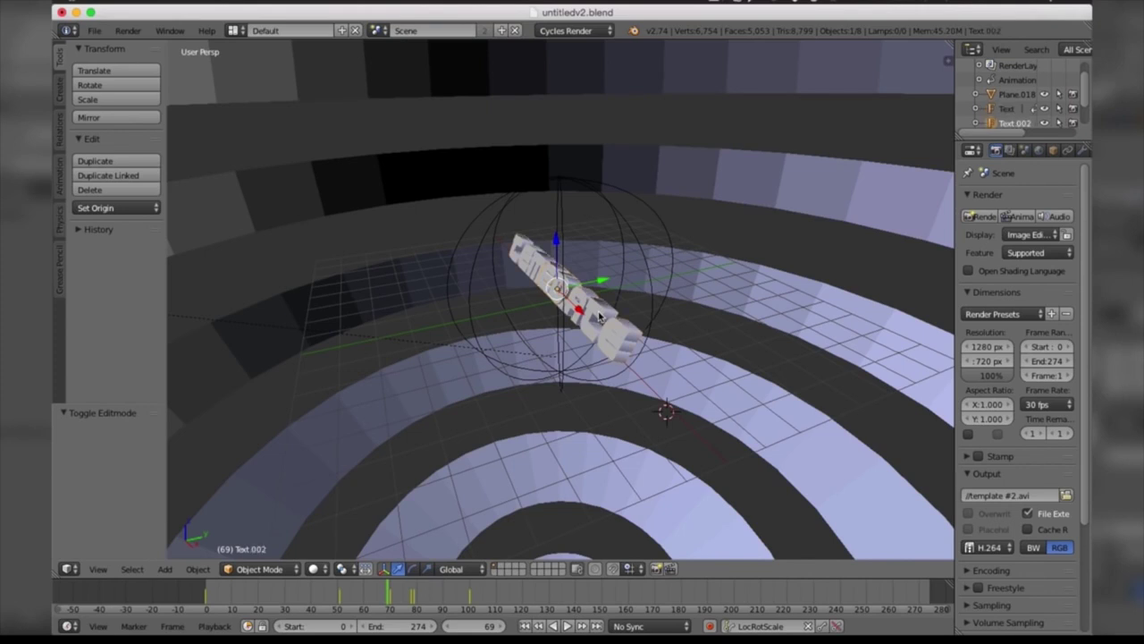
pyautogui.press('Tab')
pyautogui.press('BackSpace')
pyautogui.press('BackSpace')
pyautogui.press('BackSpace')
pyautogui.press('BackSpace')
pyautogui.press('BackSpace')
pyautogui.press('BackSpace')
pyautogui.press('BackSpace')
pyautogui.press('BackSpace')
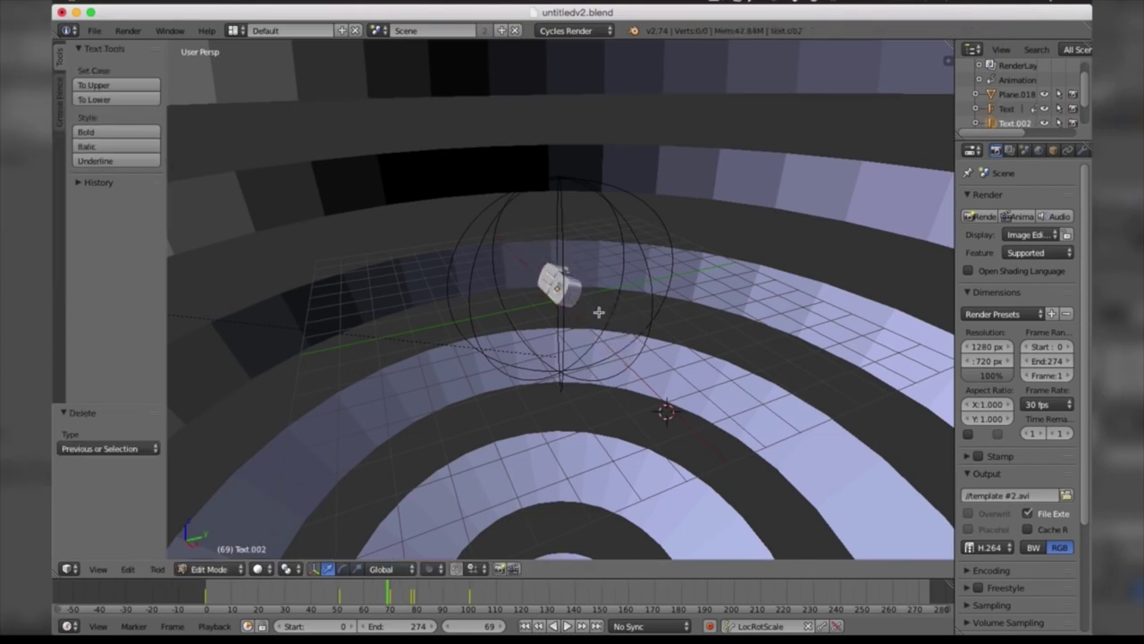
pyautogui.press('Tab')
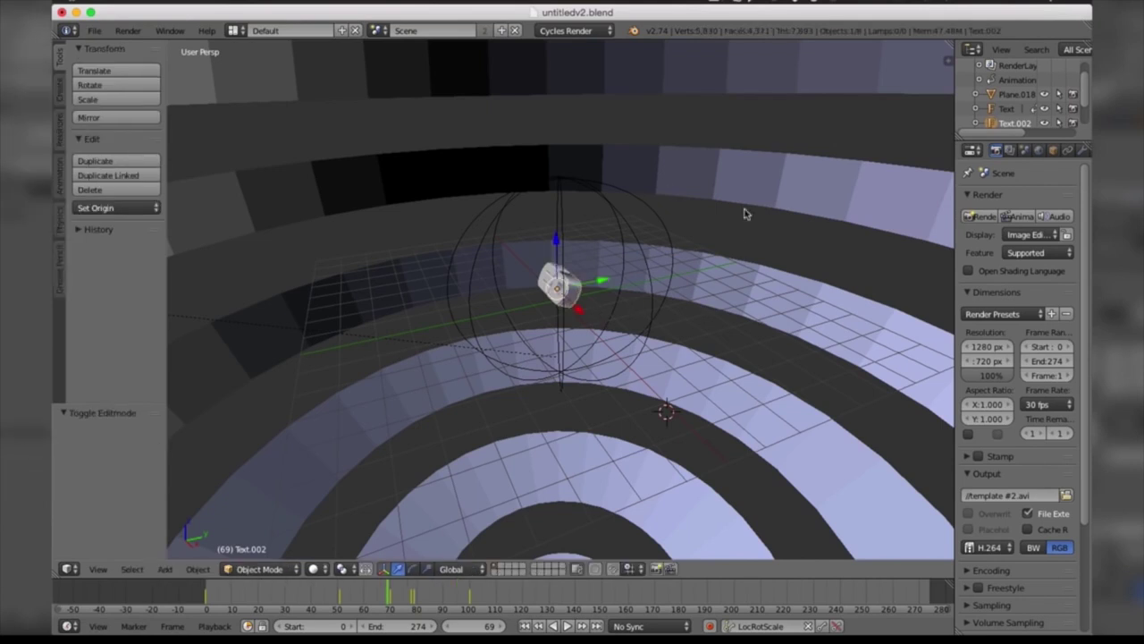
# Widen the properties area and unpack Text.002's regular font, using the file from the current directory.
pyautogui.click(959, 195)
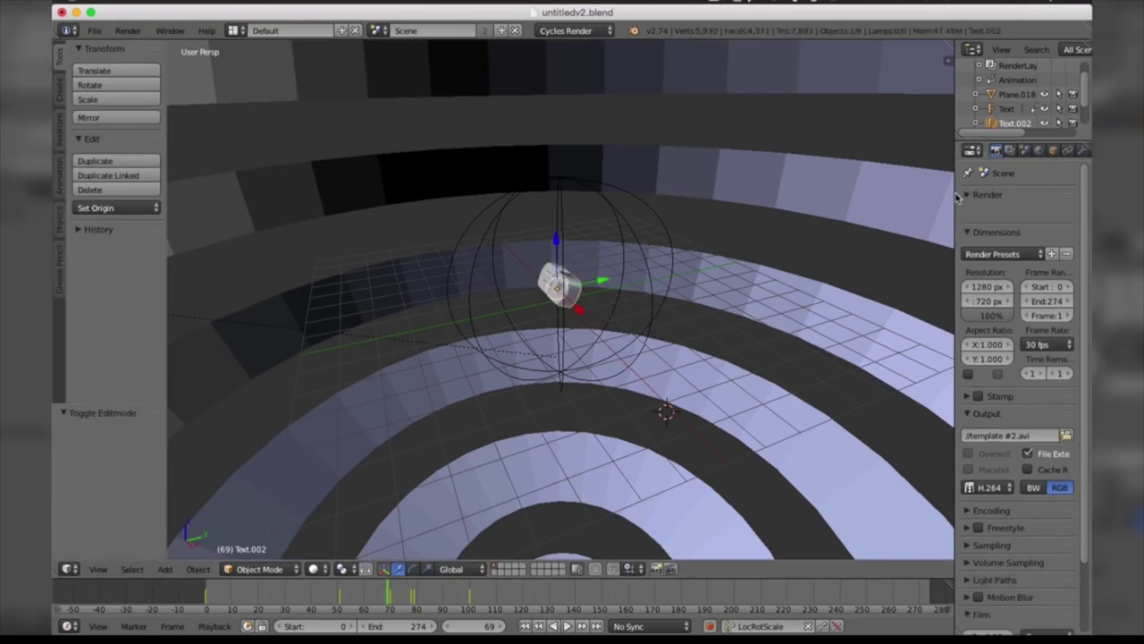
pyautogui.moveTo(953, 195); pyautogui.dragTo(853, 204)
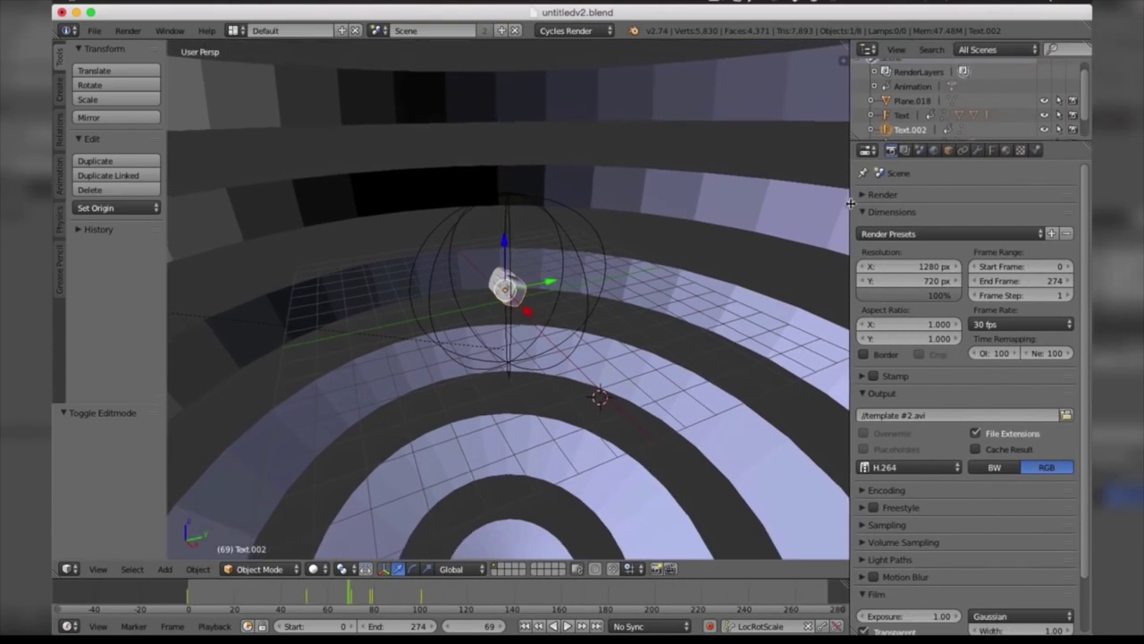
pyautogui.click(997, 150)
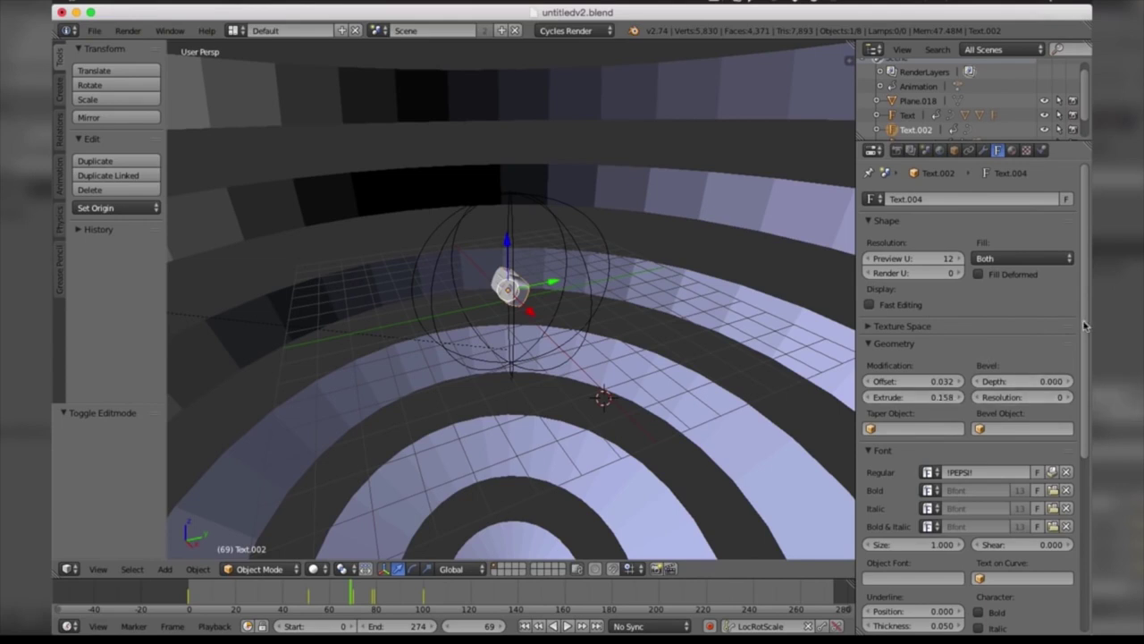
pyautogui.scroll(-2, 879, 409)
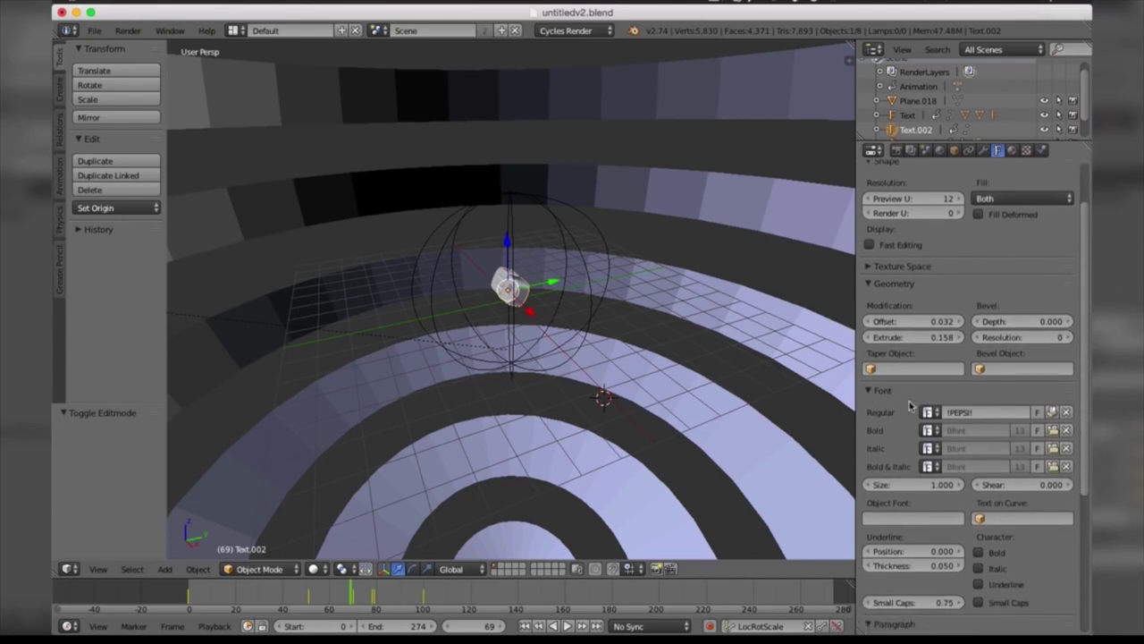
pyautogui.click(960, 412)
pyautogui.click(1052, 412)
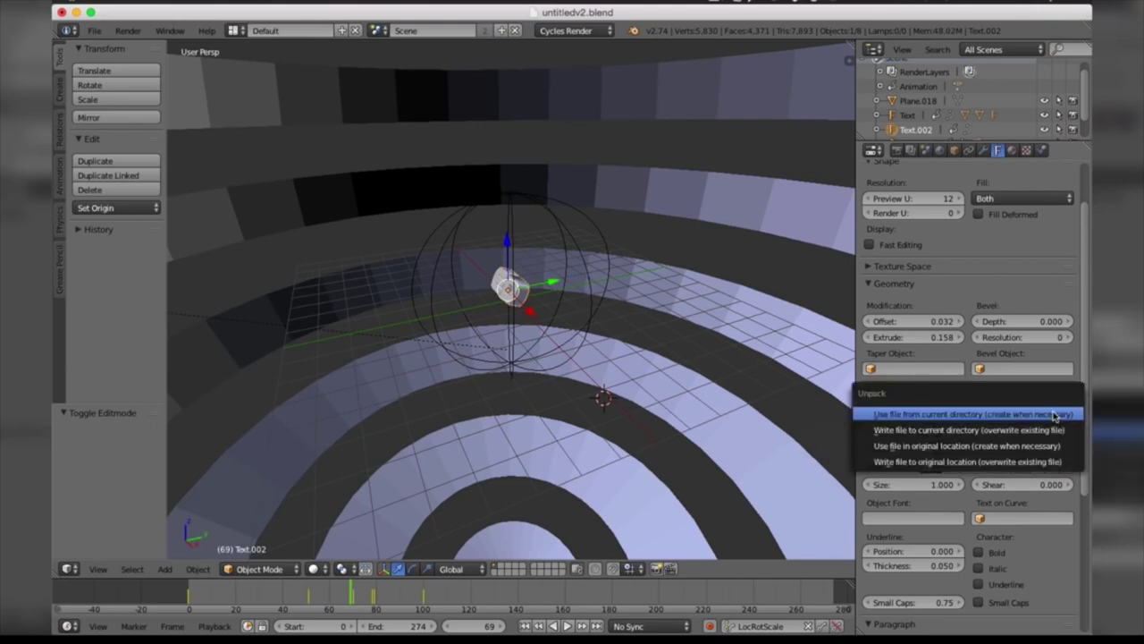
pyautogui.click(1055, 415)
# Load AmazDooMRight2.ttf from the home folder's Library/Fonts directory as the regular font of Text.002.
pyautogui.click(1052, 412)
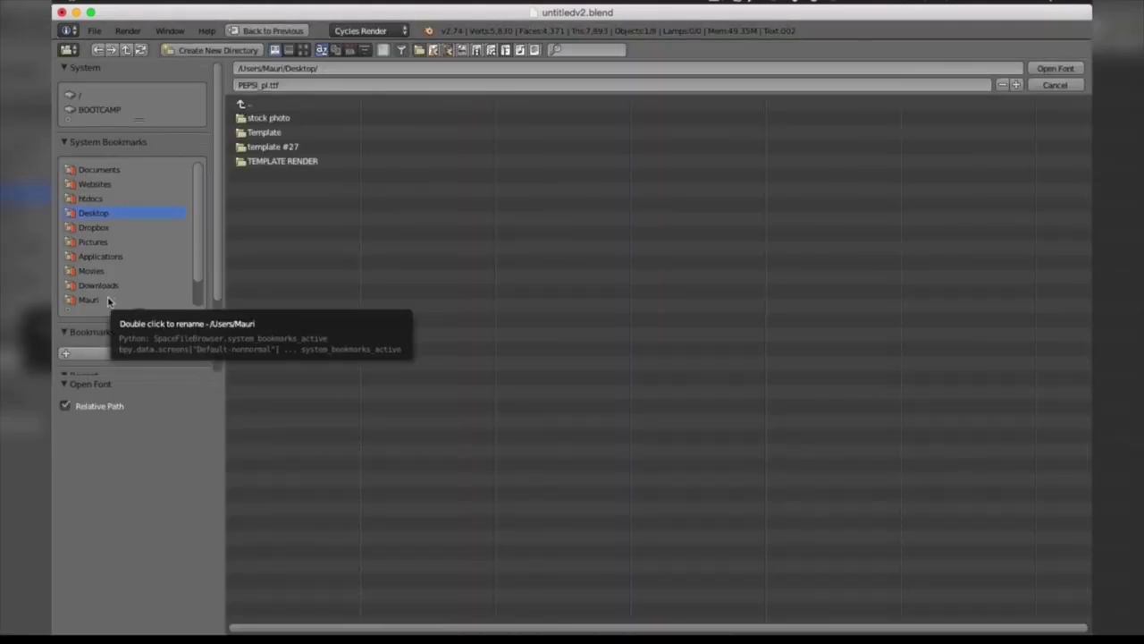
pyautogui.click(89, 301)
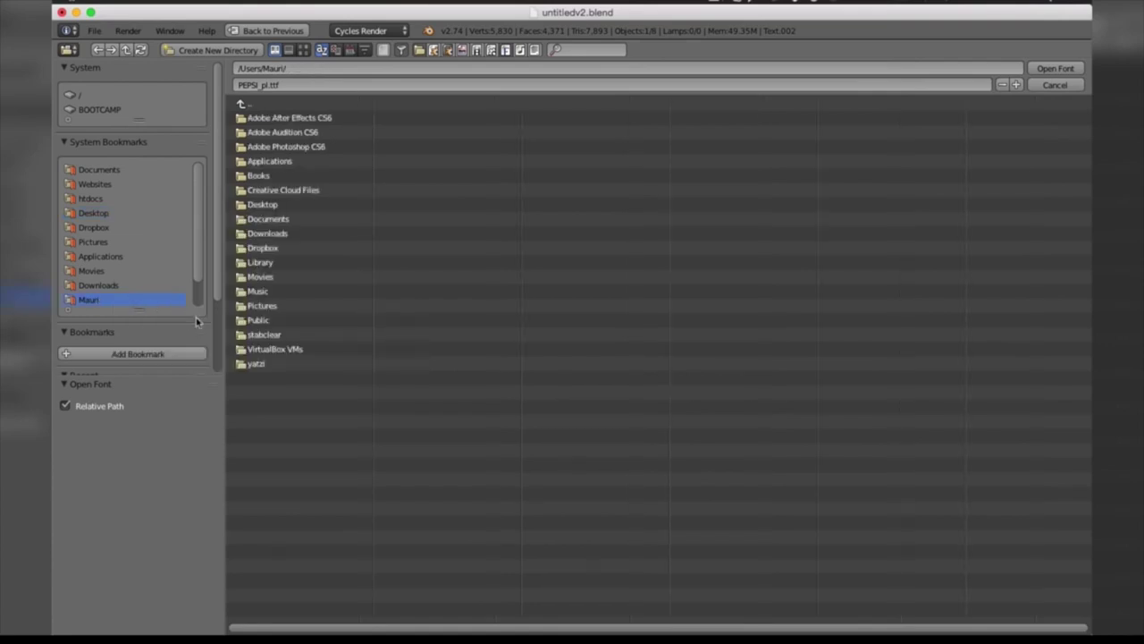
pyautogui.click(252, 263)
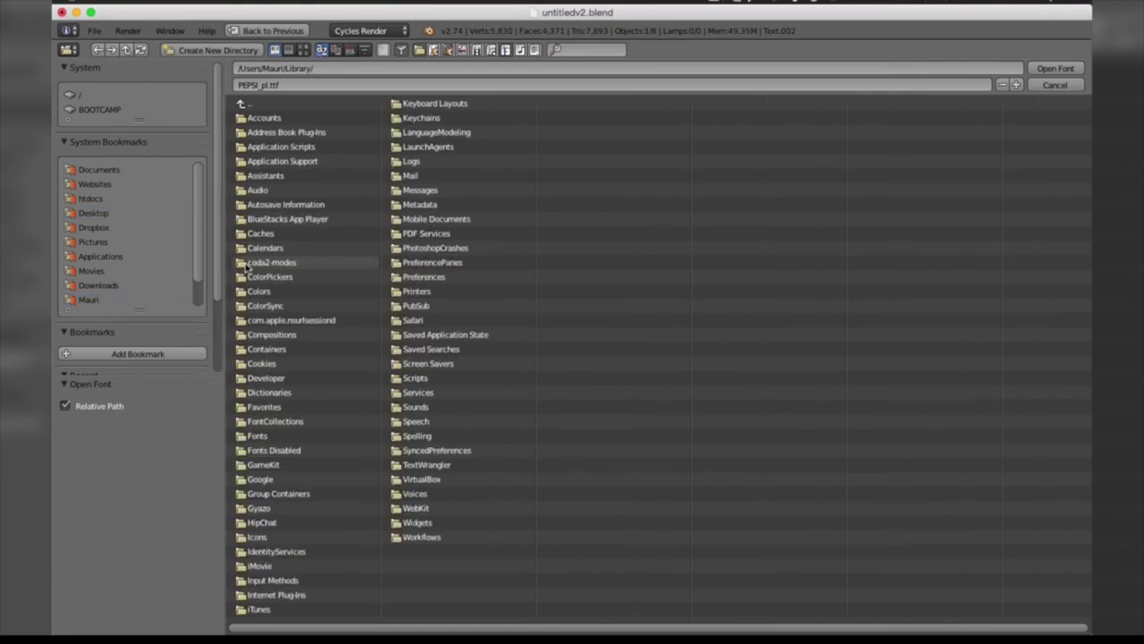
pyautogui.click(258, 435)
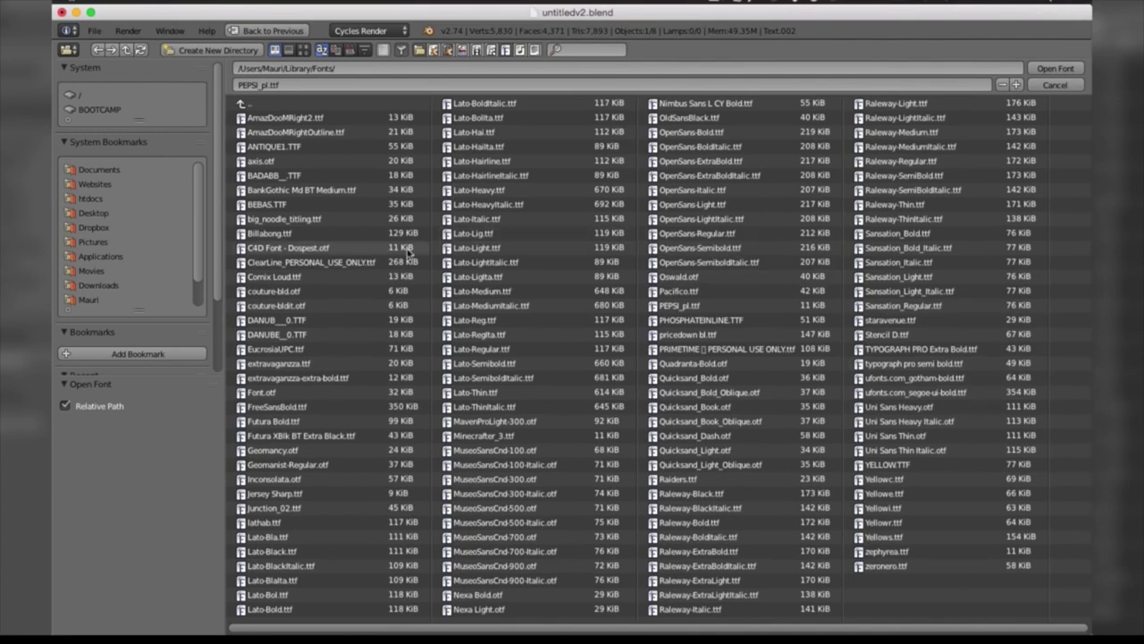
pyautogui.click(280, 119)
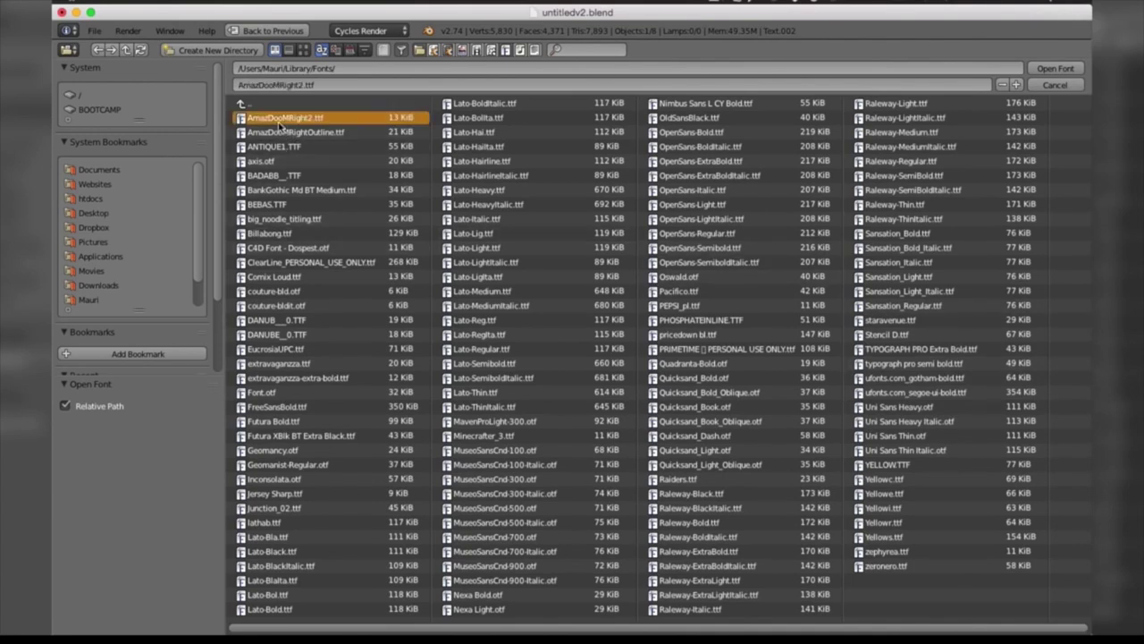
pyautogui.press('Return')
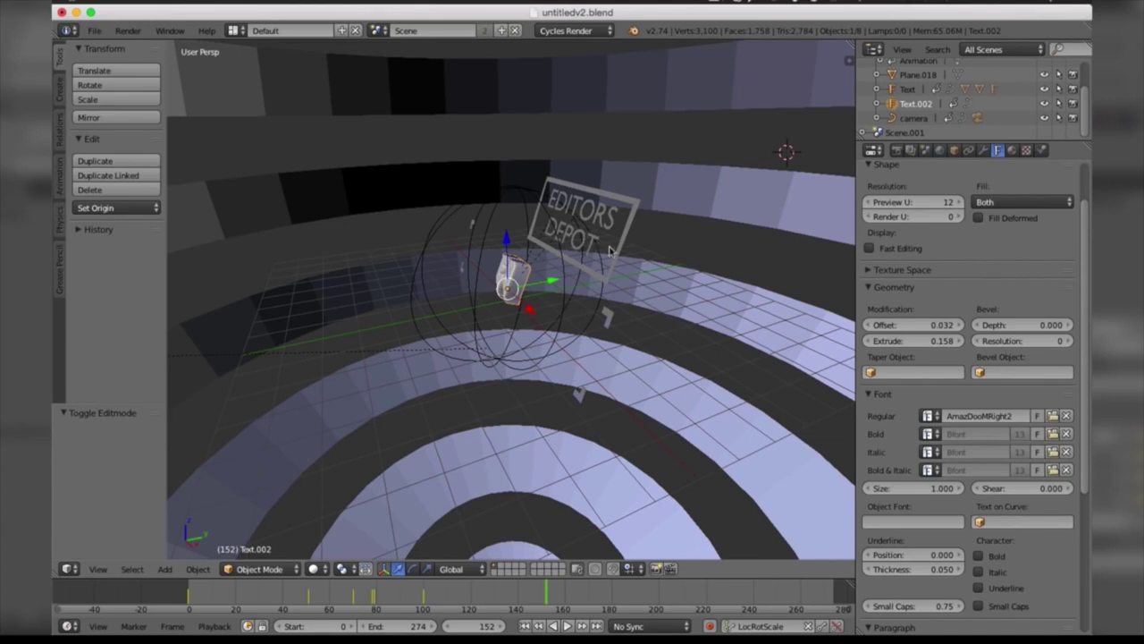
# Examine the material settings of Text.002 and compare them with those of the Text, Plane.018 and camera objects.
pyautogui.click(1012, 151)
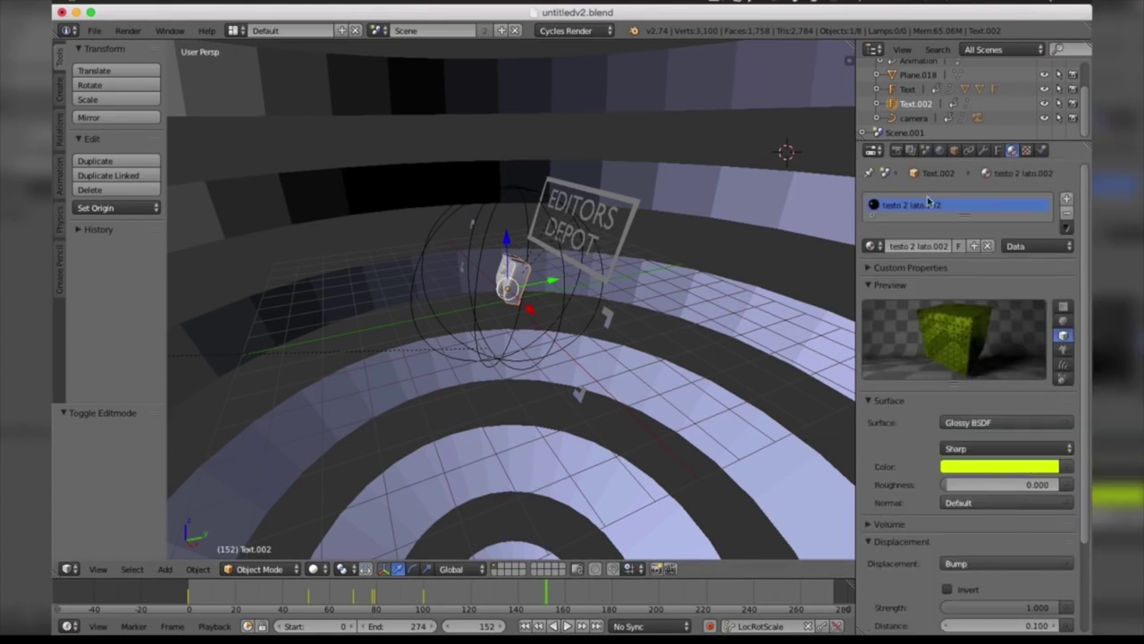
pyautogui.scroll(-3, 1085, 264)
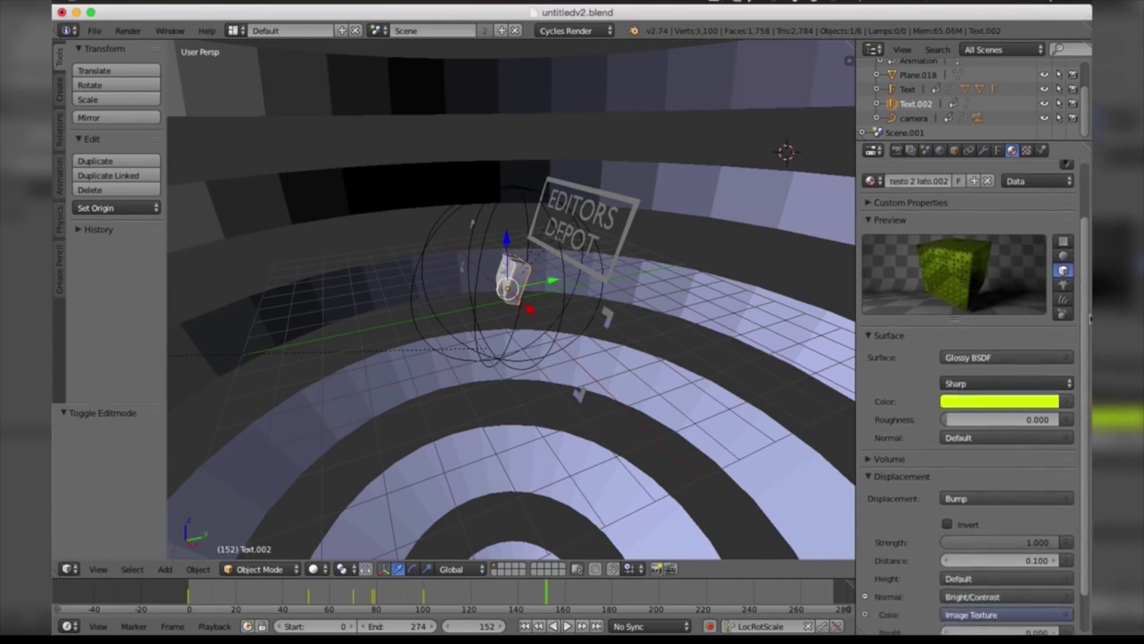
pyautogui.scroll(3, 1087, 250)
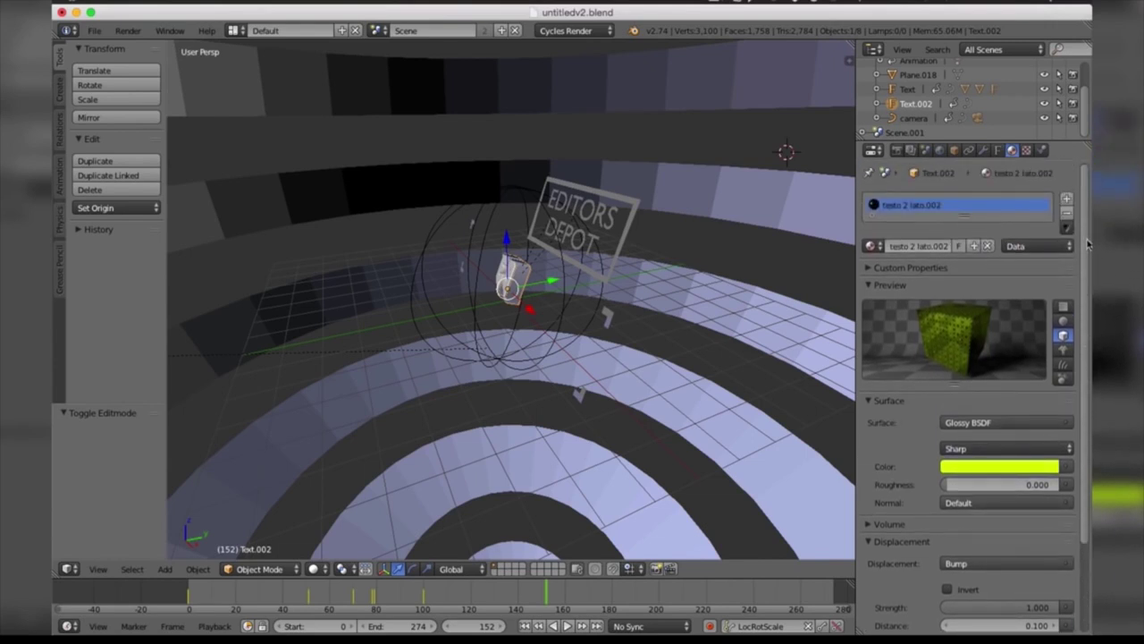
pyautogui.click(908, 90)
pyautogui.click(908, 103)
pyautogui.click(910, 75)
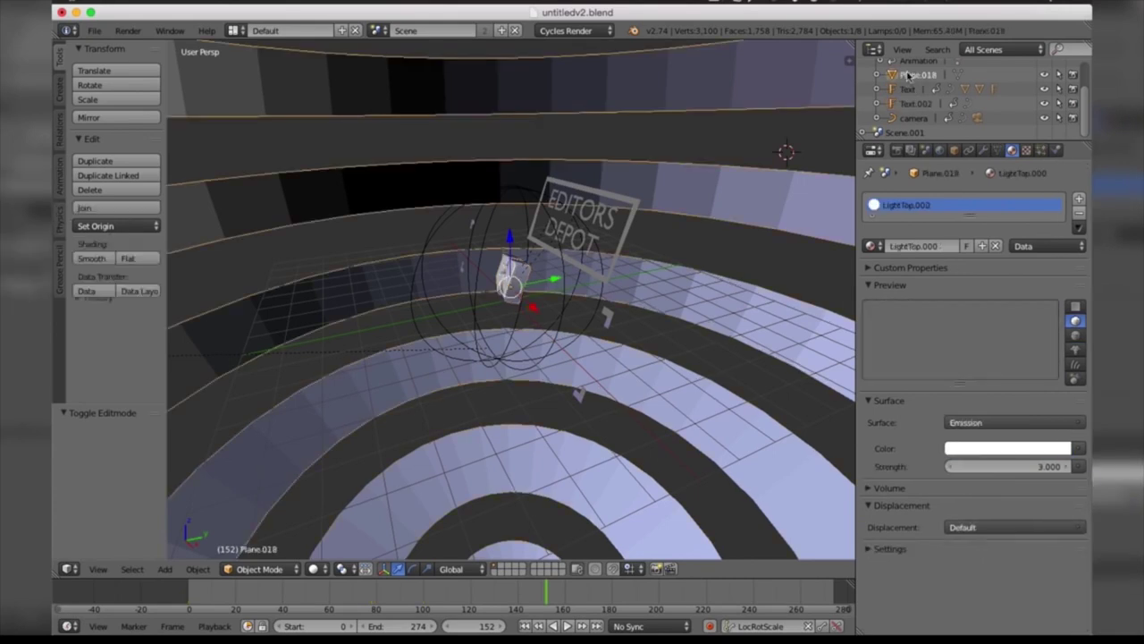
pyautogui.click(908, 90)
pyautogui.click(909, 103)
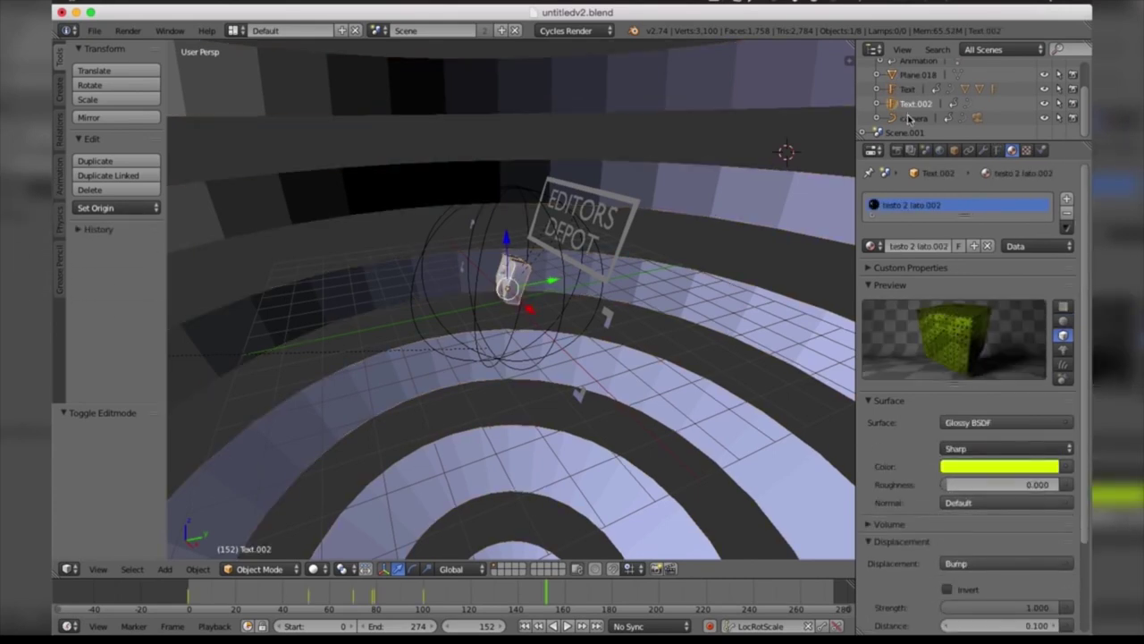
pyautogui.click(909, 118)
# Change the Glossy BSDF colour of Text.002's material to bright sky blue.
pyautogui.click(908, 104)
pyautogui.click(999, 465)
pyautogui.moveTo(1003, 306)
pyautogui.mouseDown()
pyautogui.moveTo(1034, 291)
pyautogui.moveTo(1006, 307)
pyautogui.mouseUp()
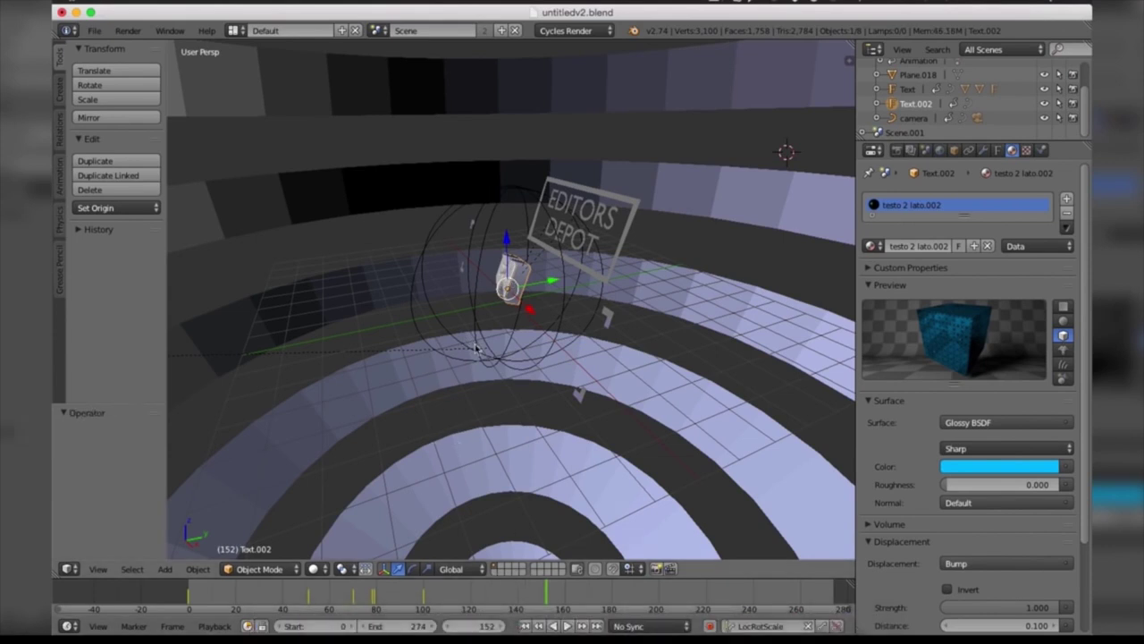
# Set the scene's render output to a file named template in the Desktop folder.
pyautogui.click(896, 150)
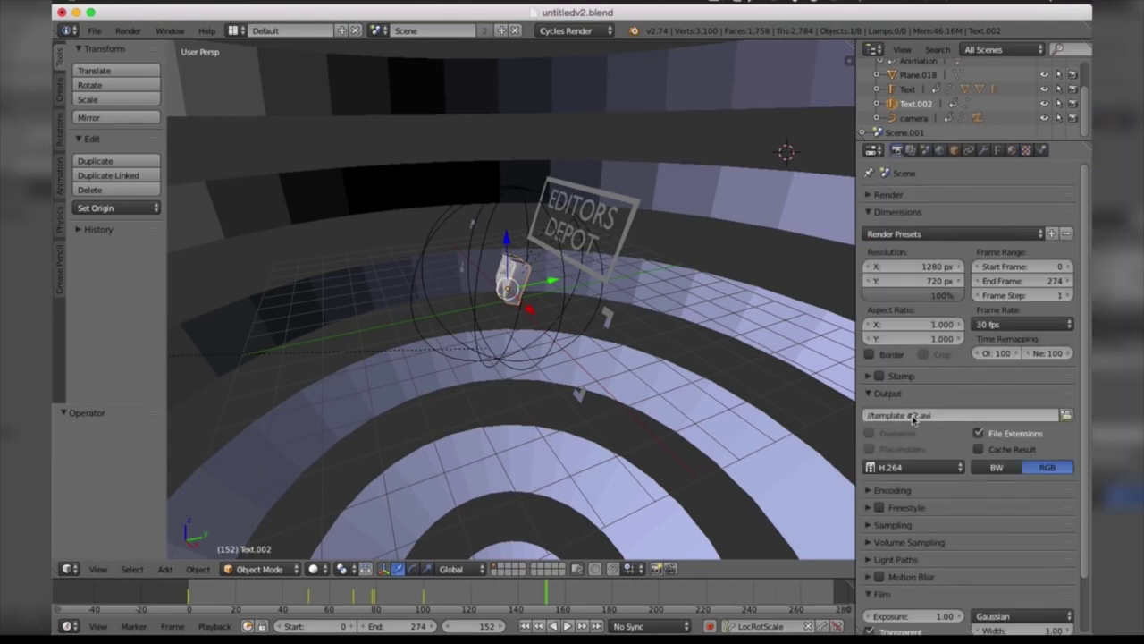
pyautogui.click(1065, 416)
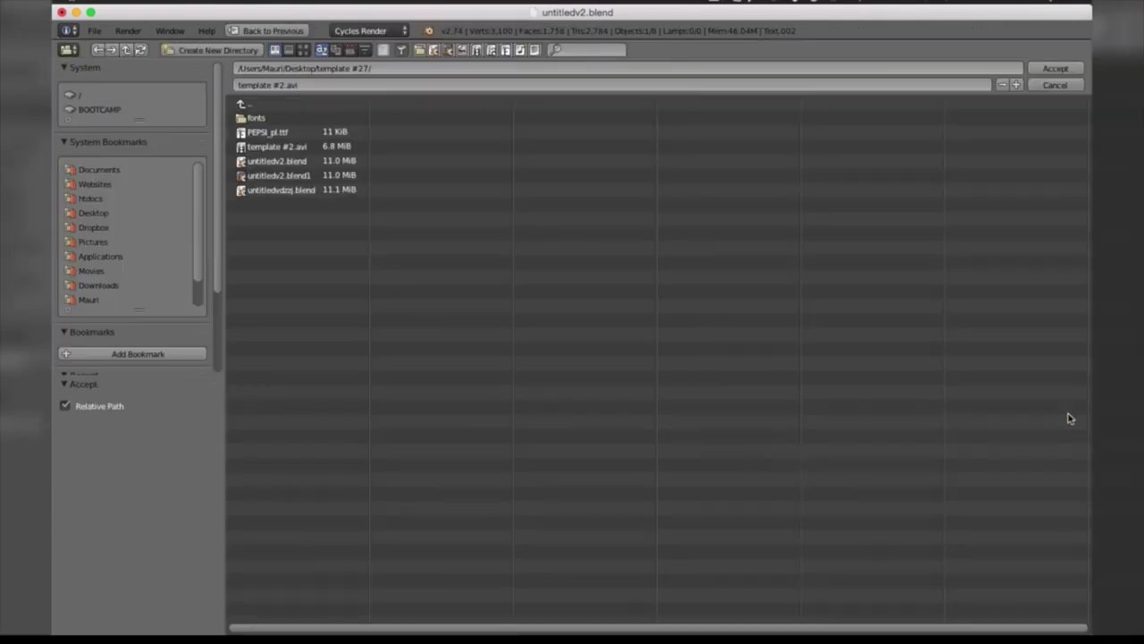
pyautogui.click(94, 214)
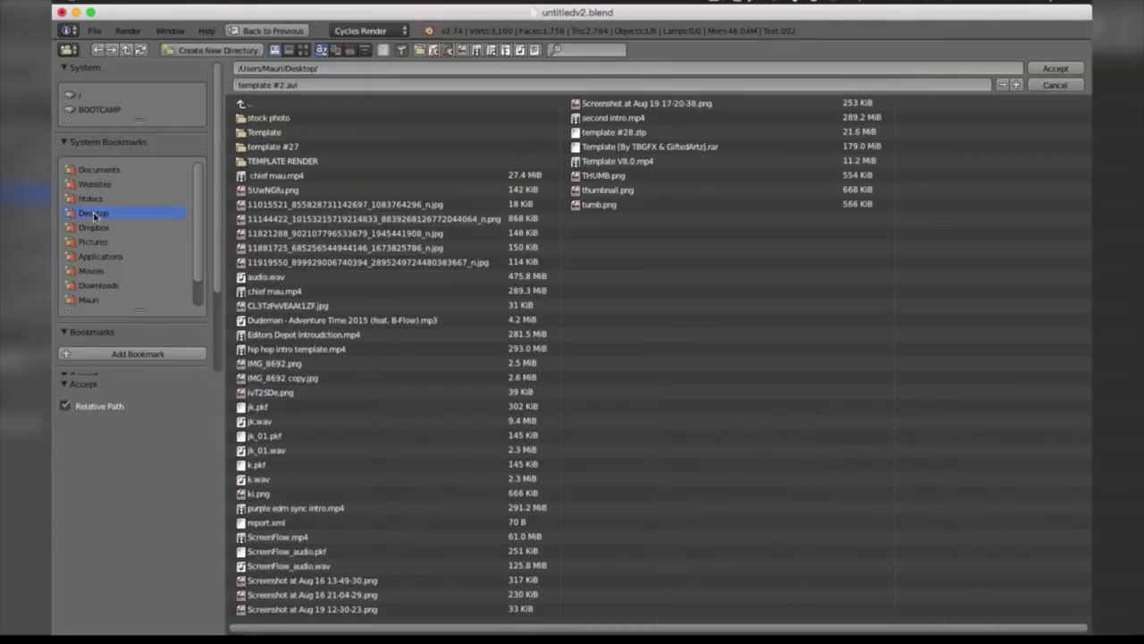
pyautogui.click(318, 85)
pyautogui.press('Return')
pyautogui.click(1063, 68)
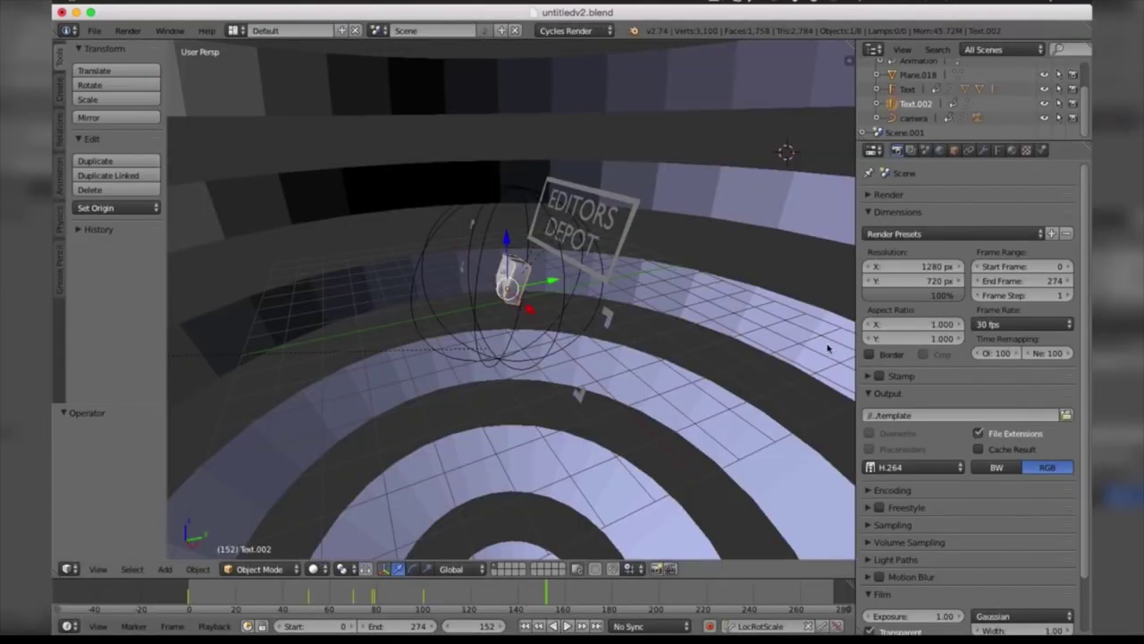
# Choose H.264 as the output file format and set its encoding format to H.264.
pyautogui.click(889, 468)
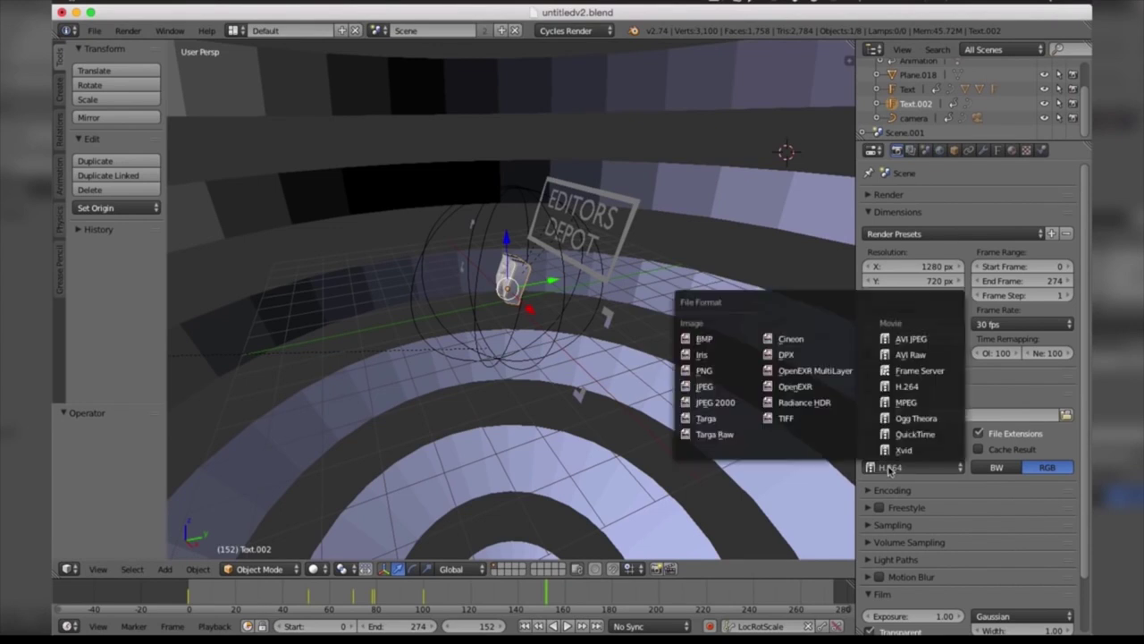
pyautogui.click(896, 389)
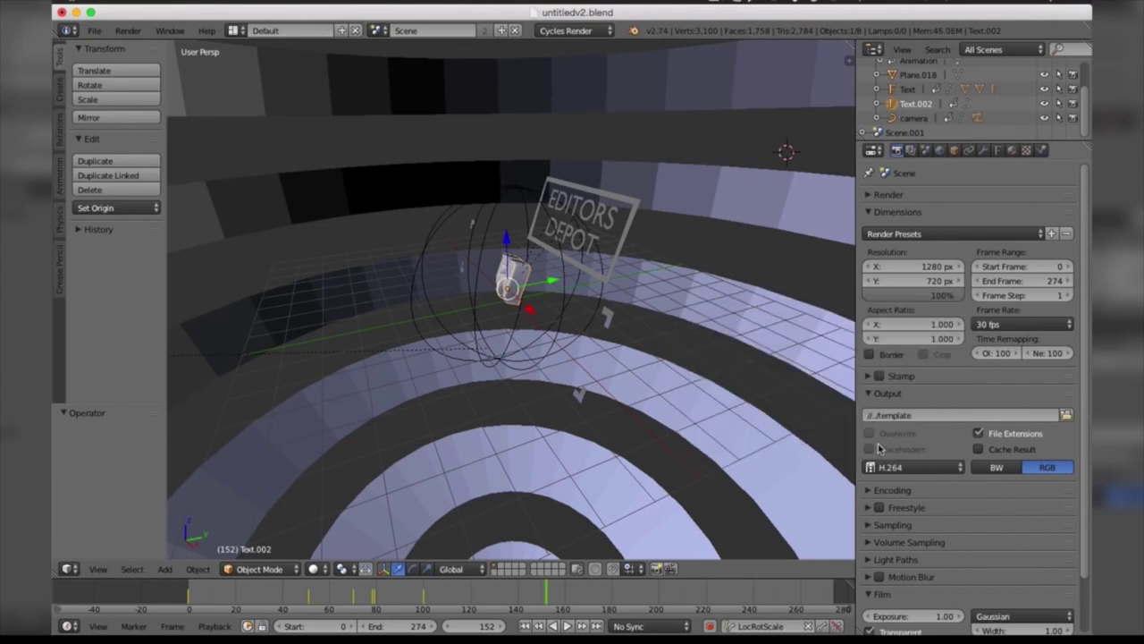
pyautogui.click(868, 491)
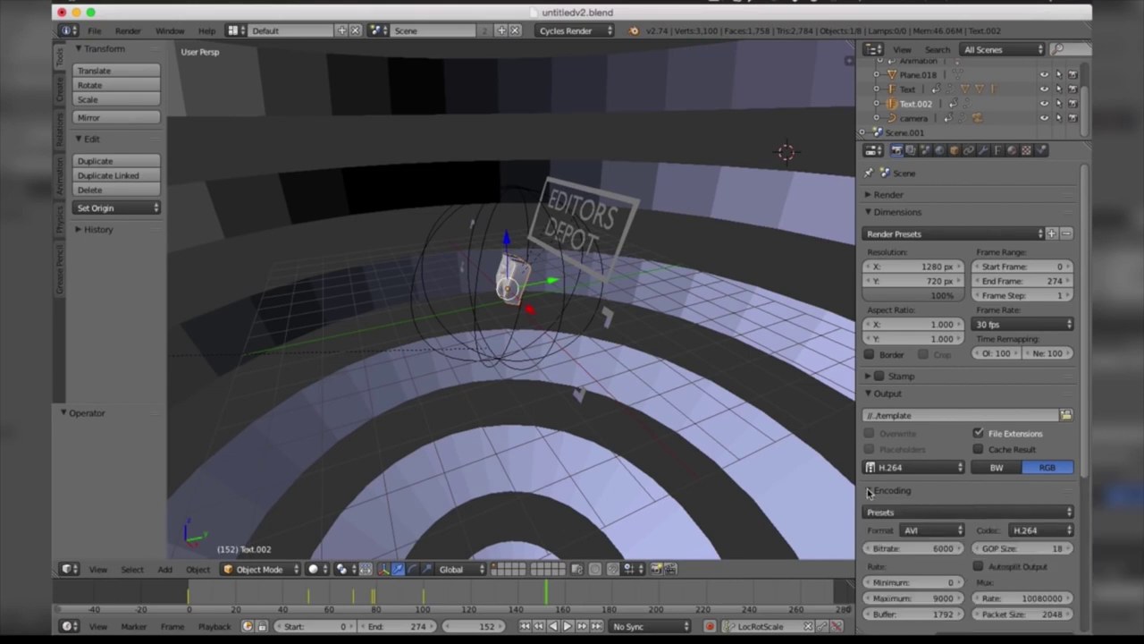
pyautogui.click(920, 533)
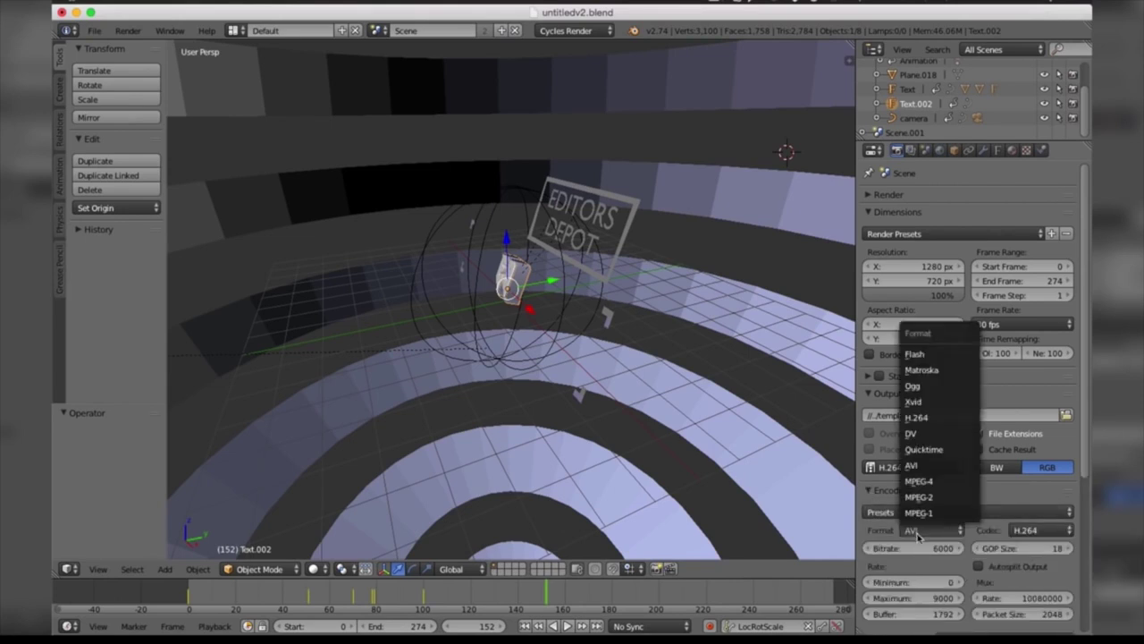
pyautogui.click(921, 418)
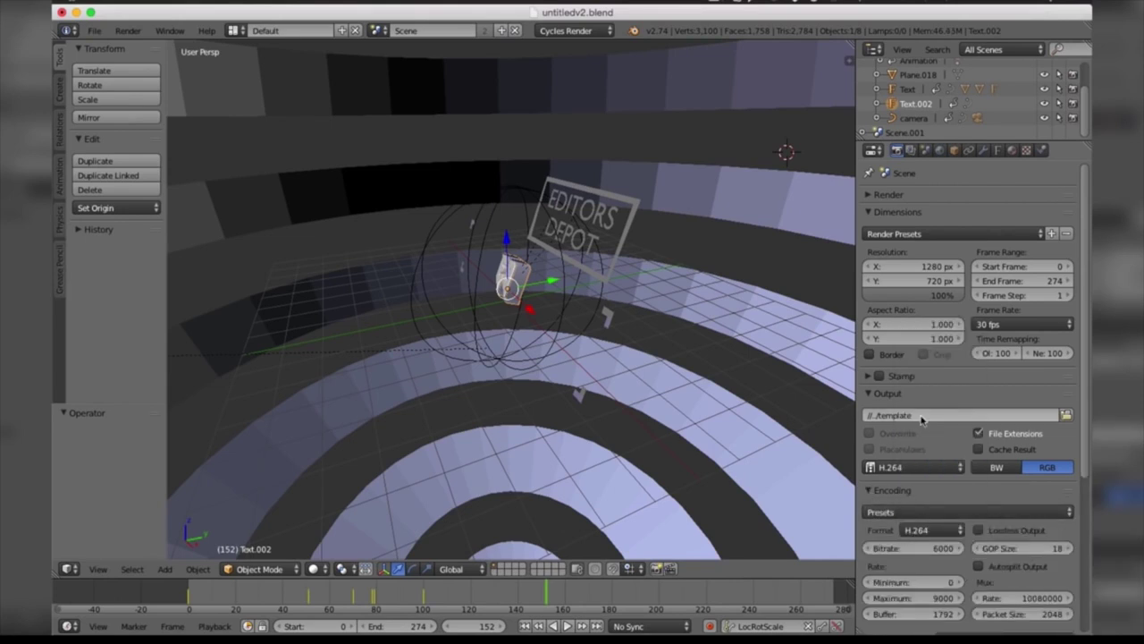
# Set the render output's file format to QuickTime.
pyautogui.scroll(-4, 1084, 411)
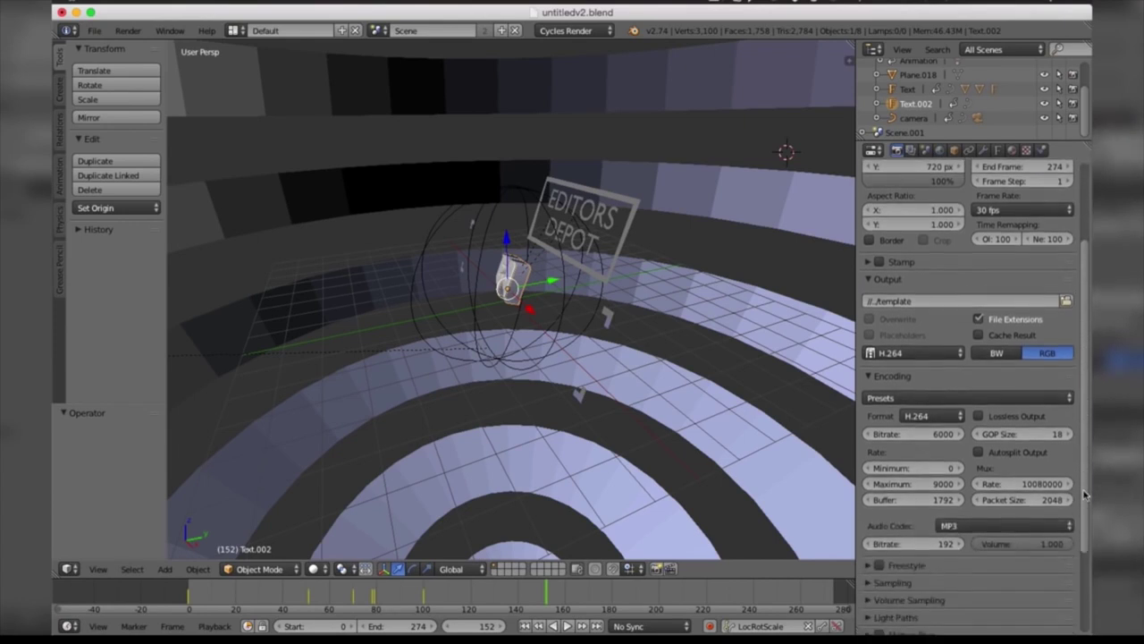
pyautogui.click(930, 338)
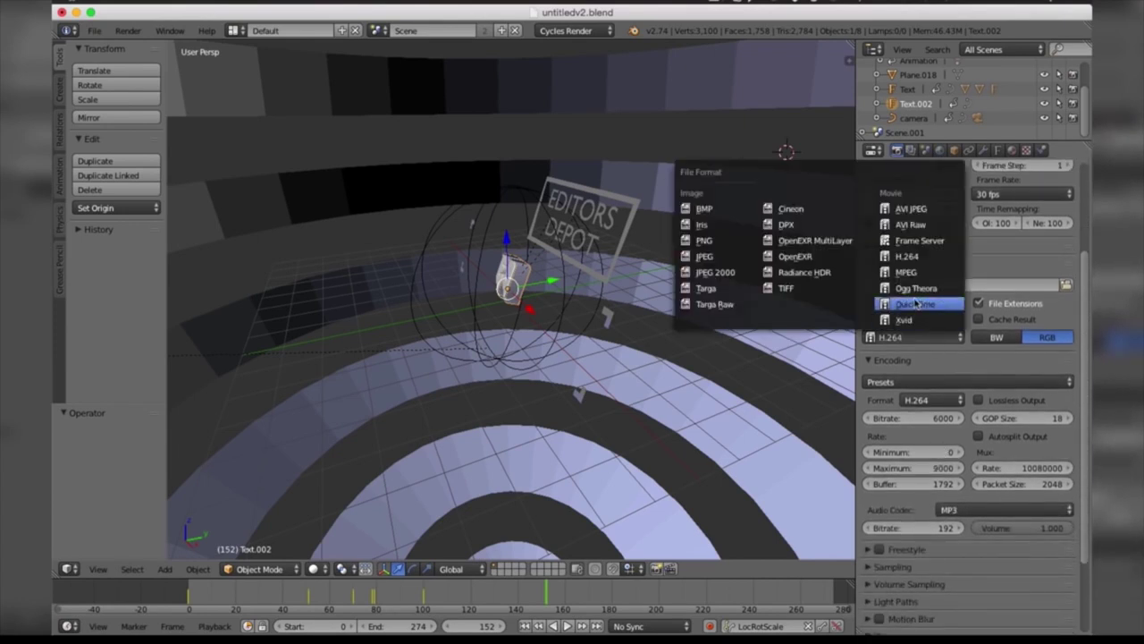
pyautogui.click(915, 304)
pyautogui.click(945, 345)
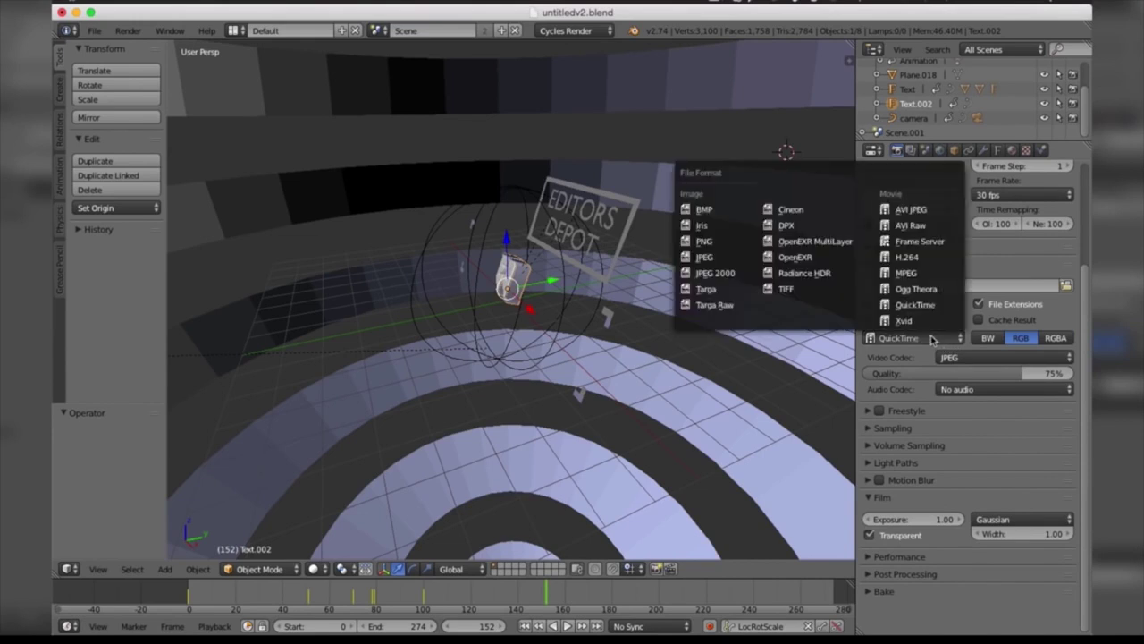
pyautogui.click(932, 338)
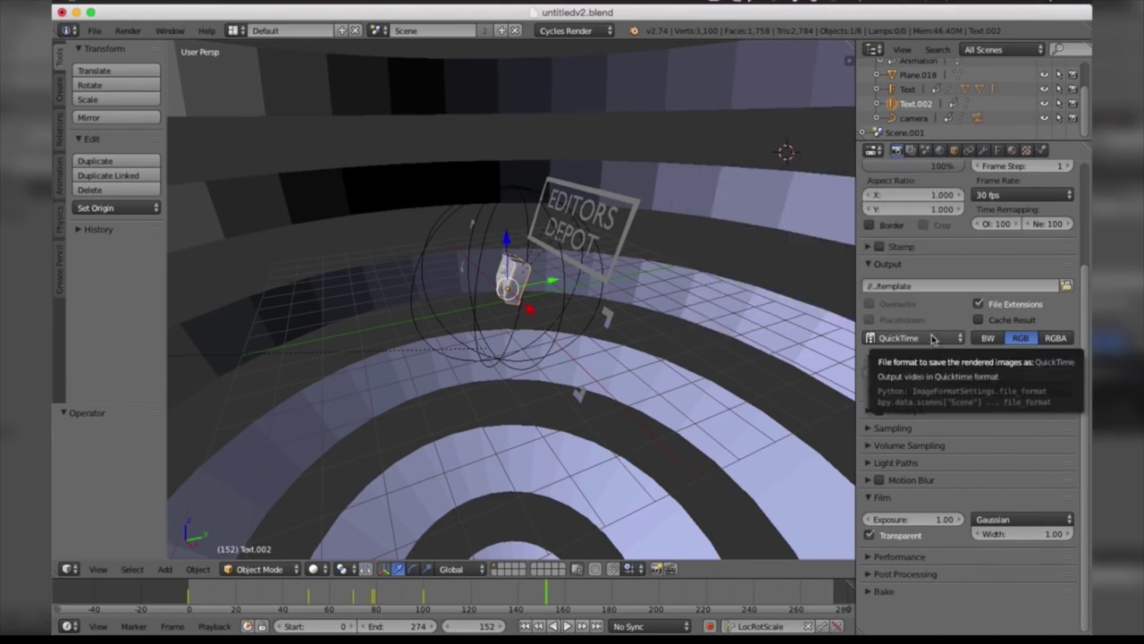
pyautogui.click(933, 338)
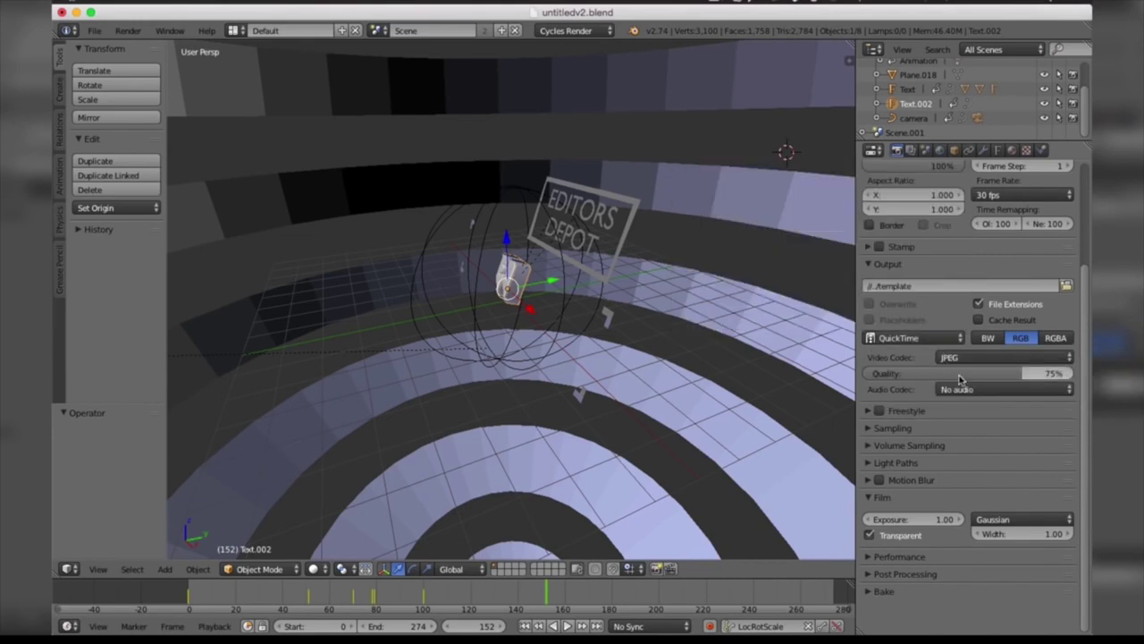
# Raise the QuickTime output quality to 86%.
pyautogui.moveTo(961, 380); pyautogui.dragTo(1064, 372)
pyautogui.scroll(2, 858, 357)
pyautogui.hotkey('ctrl', 'z')
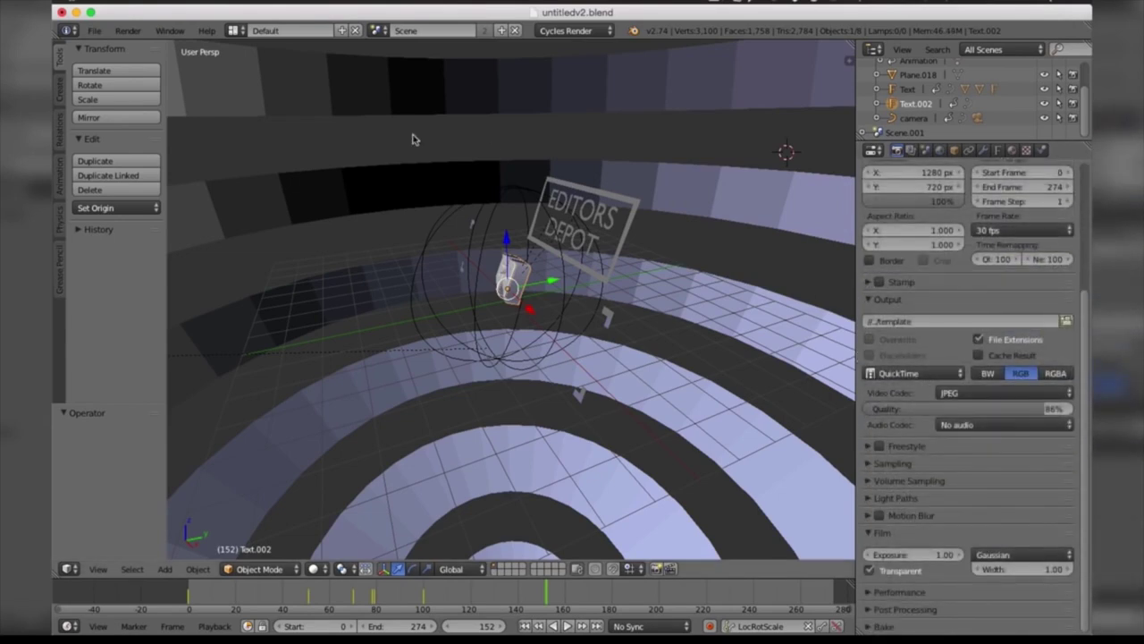
# Bring up the scene's Render settings that contain the command for rendering the animation.
pyautogui.click(127, 31)
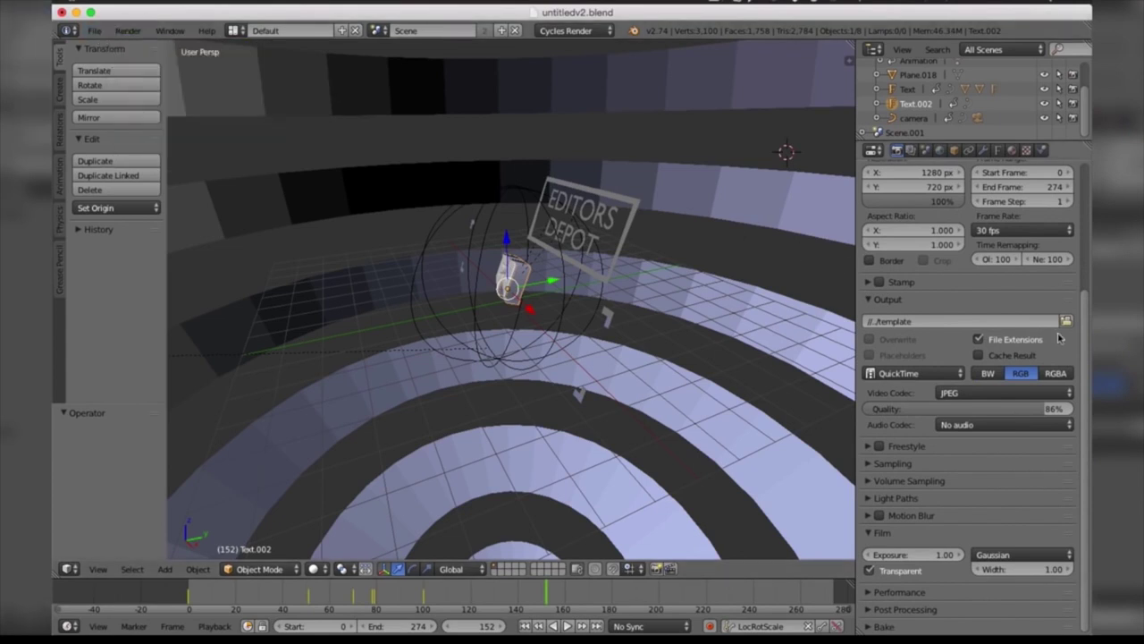
pyautogui.scroll(5, 1084, 338)
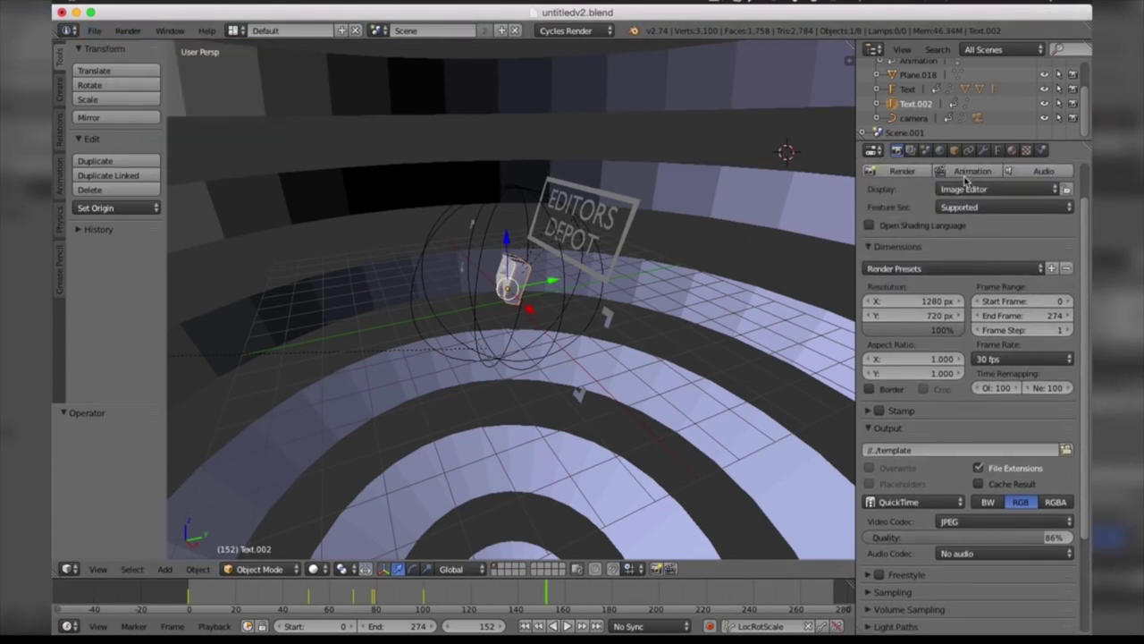